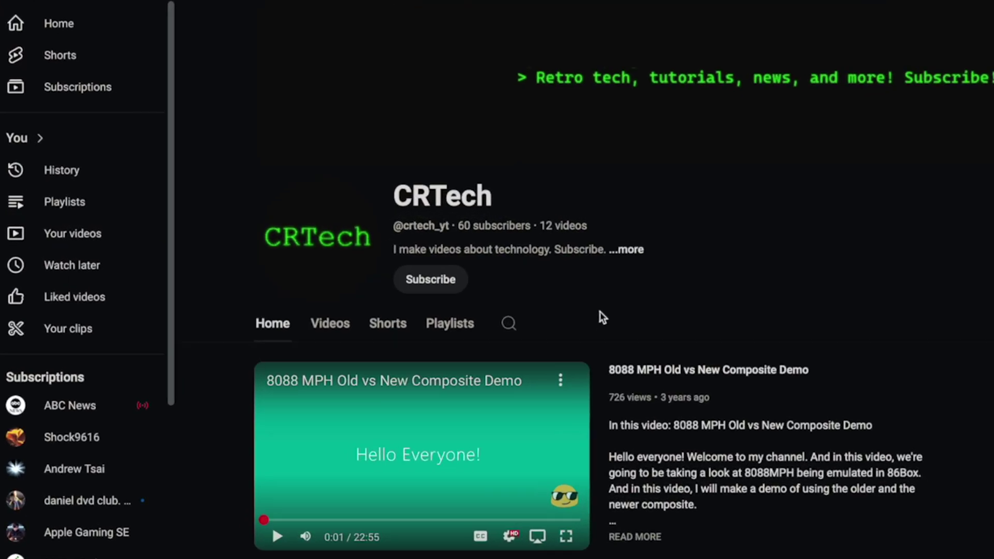
- Subscribe to the CRTech channel from its YouTube channel page
{"action": "left_click", "coordinate": [339, 187]}
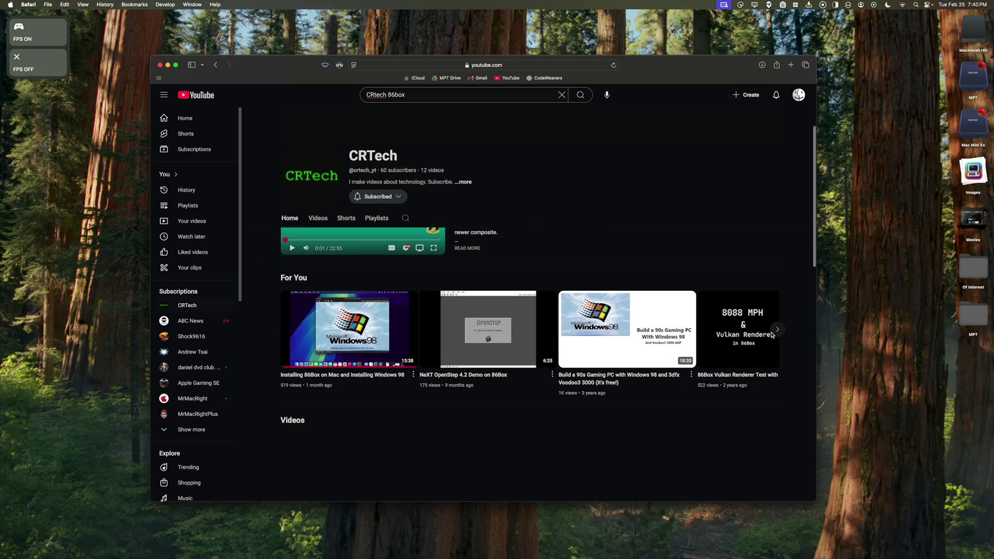
- Scroll down through the CRTech channel's featured, Videos and Popular rows and back up
{"action": "scroll", "coordinate": [772, 335], "scroll_direction": "down", "scroll_amount": 5}
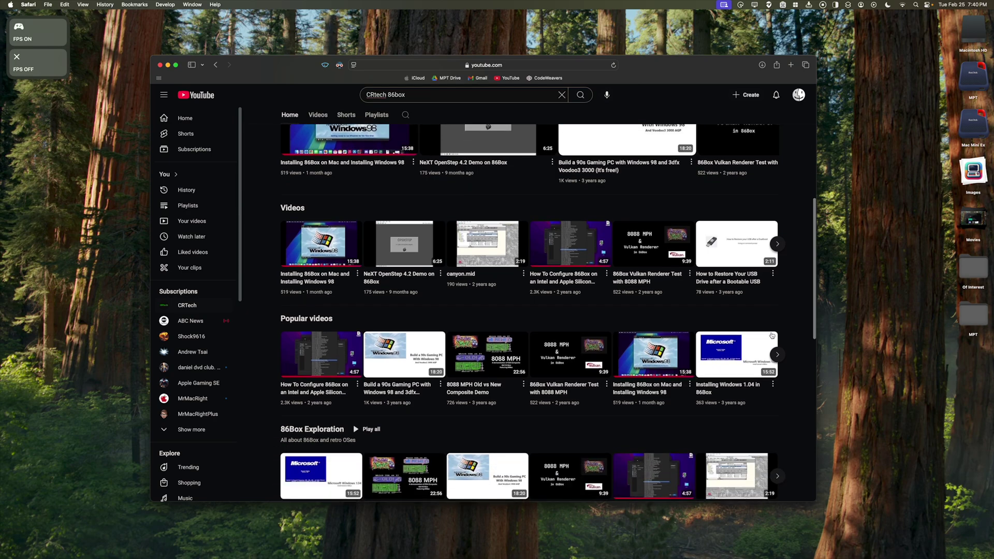
{"action": "scroll", "coordinate": [772, 336], "scroll_direction": "down", "scroll_amount": 5}
{"action": "scroll", "coordinate": [772, 336], "scroll_direction": "up", "scroll_amount": 10}
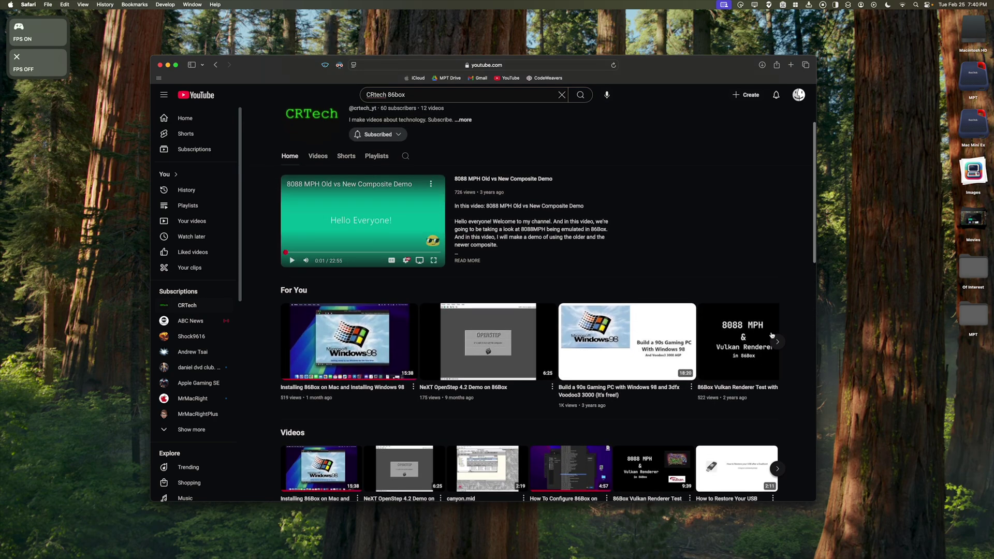
{"action": "scroll", "coordinate": [772, 336], "scroll_direction": "up", "scroll_amount": 3}
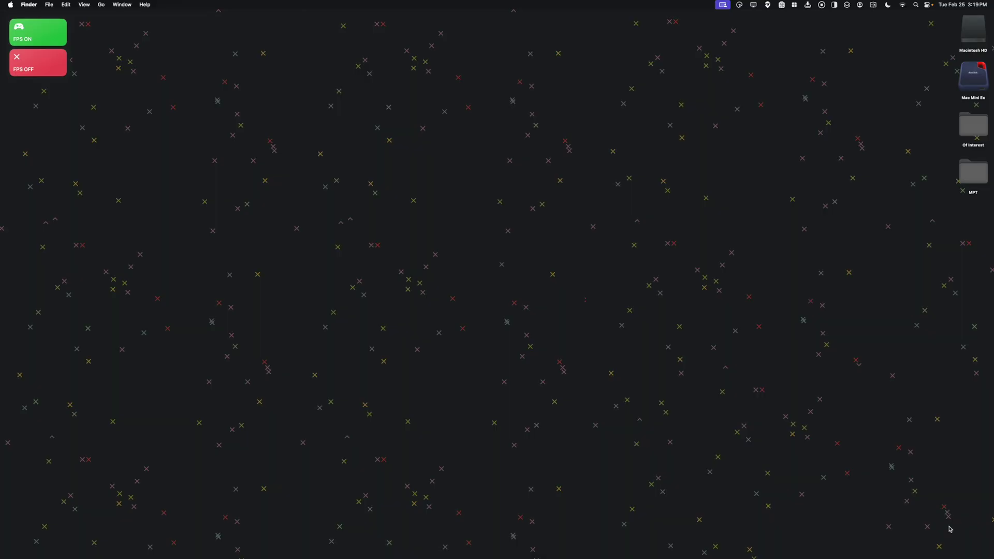
- Search the web for 'macbox' in Safari and open the MacBox for 86Box GitHub page
{"action": "left_click", "coordinate": [290, 533]}
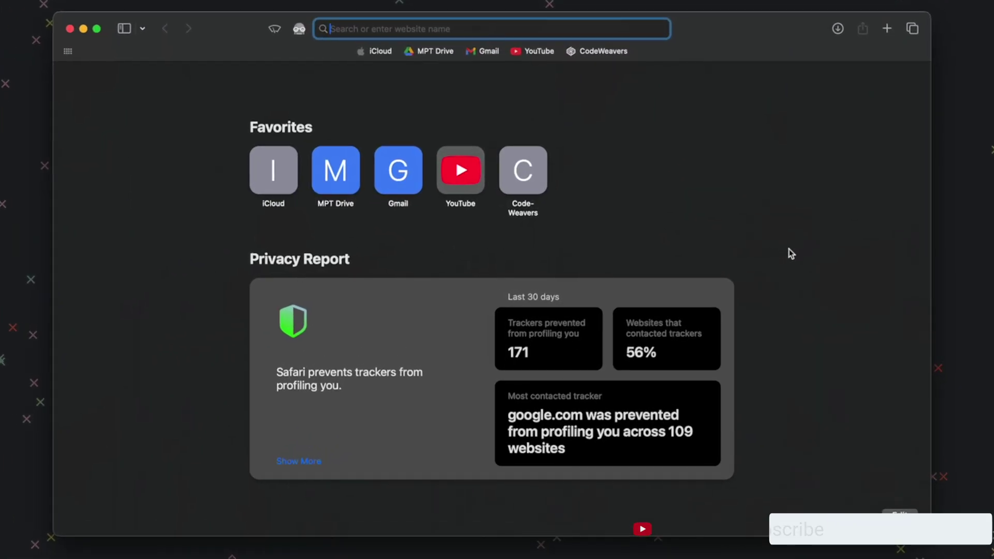
{"action": "type", "text": "mac"}
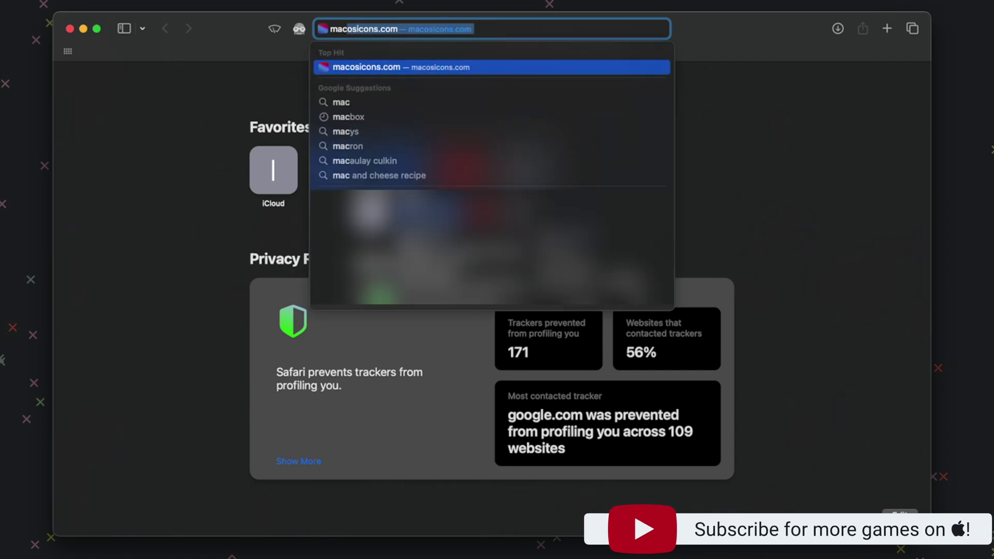
{"action": "type", "text": "box"}
{"action": "key", "text": "Return"}
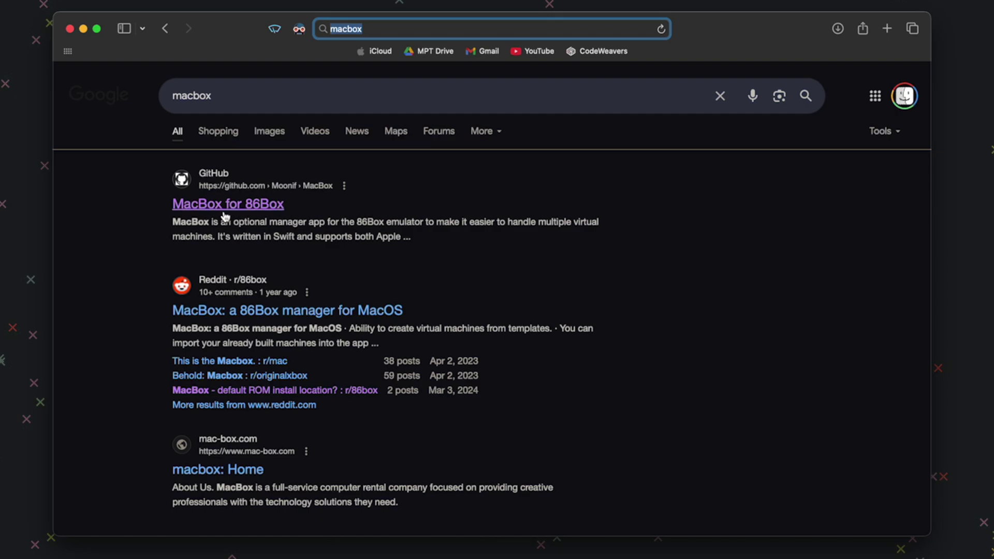
{"action": "left_click", "coordinate": [260, 207]}
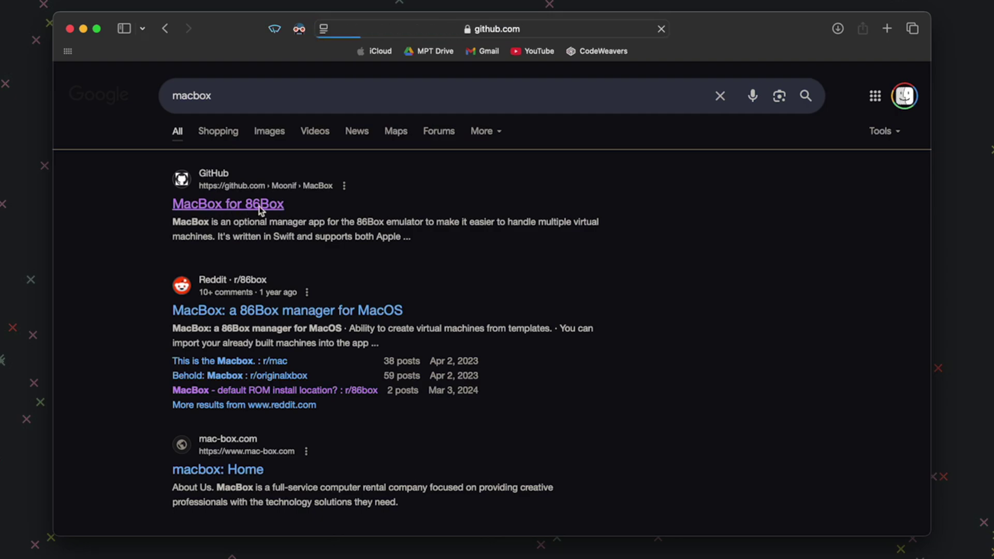
- Go to the repository's Releases and download MacBox.app.zip from release 0.5.5
{"action": "left_click", "coordinate": [328, 35]}
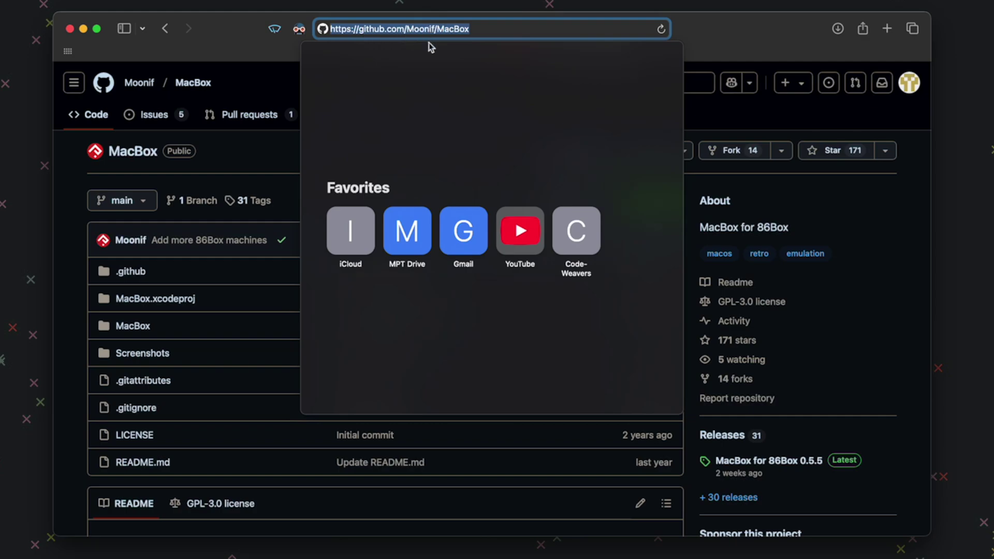
{"action": "left_click", "coordinate": [748, 418]}
{"action": "left_click", "coordinate": [739, 436]}
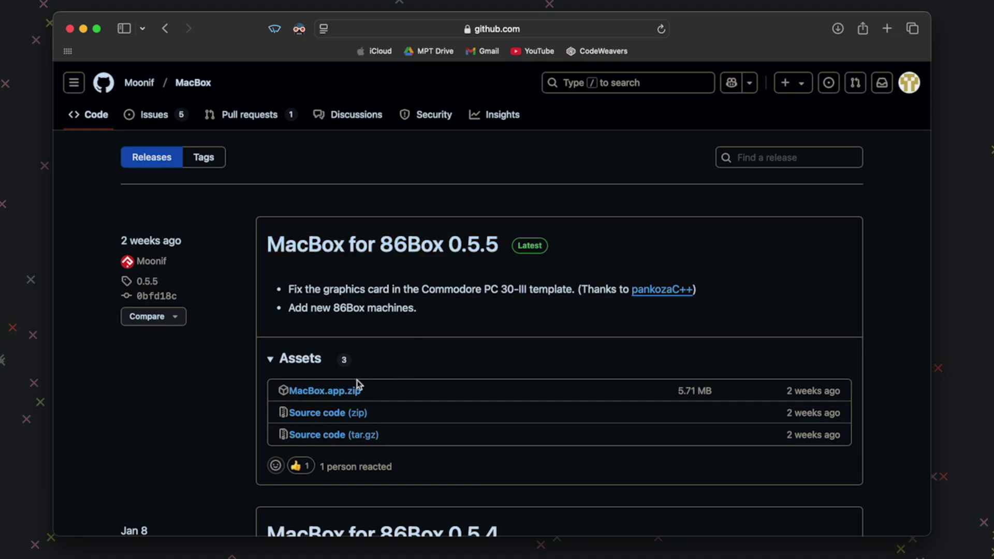
{"action": "left_click", "coordinate": [331, 390]}
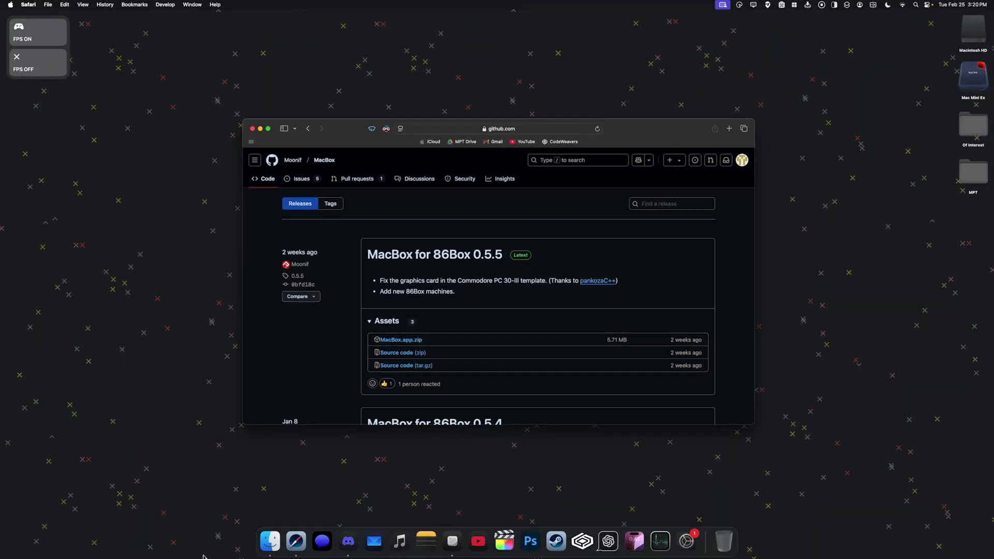
- Unzip the downloaded MacBox.app.zip in the Downloads folder
{"action": "left_click", "coordinate": [265, 553]}
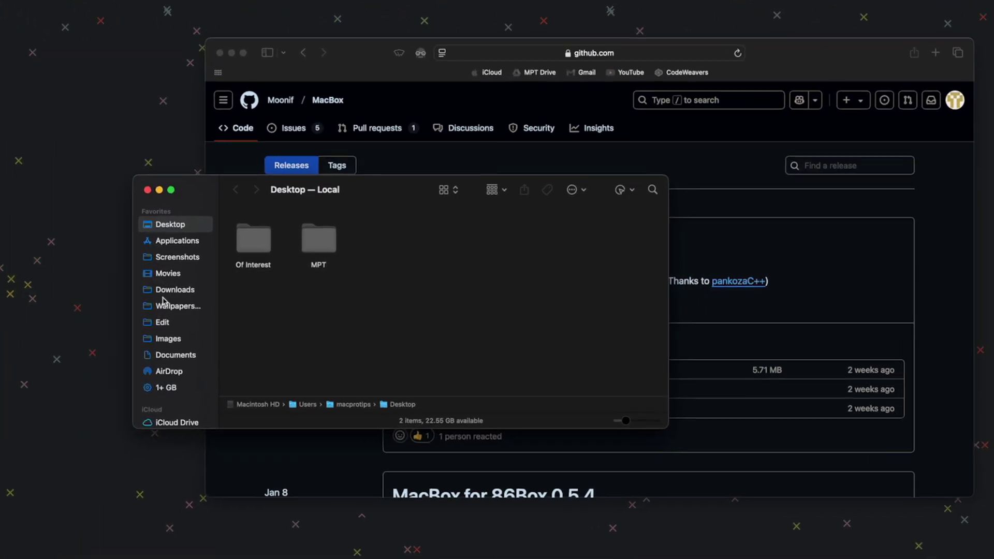
{"action": "left_click", "coordinate": [224, 297]}
{"action": "left_click", "coordinate": [214, 286]}
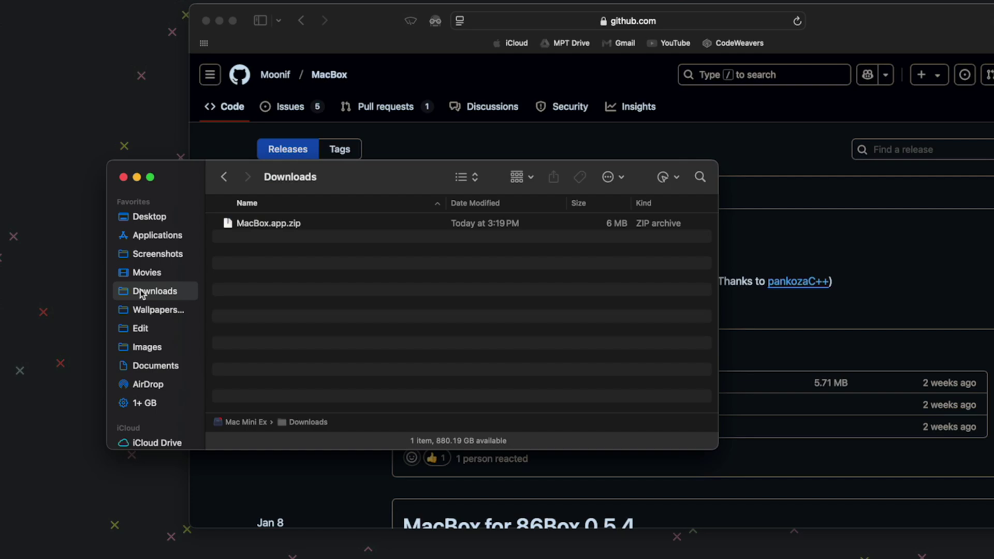
{"action": "double_click", "coordinate": [294, 225]}
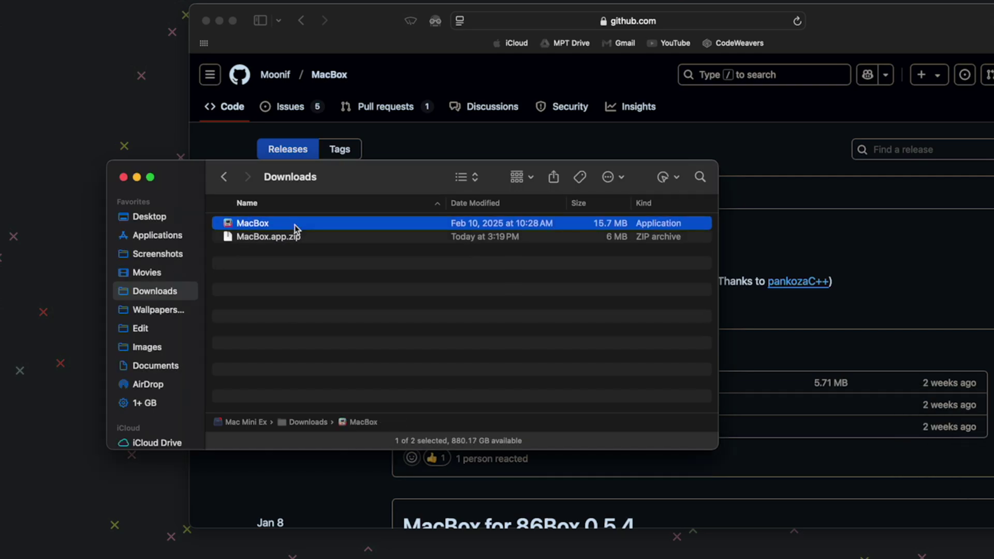
{"action": "key", "text": "super+alt+h"}
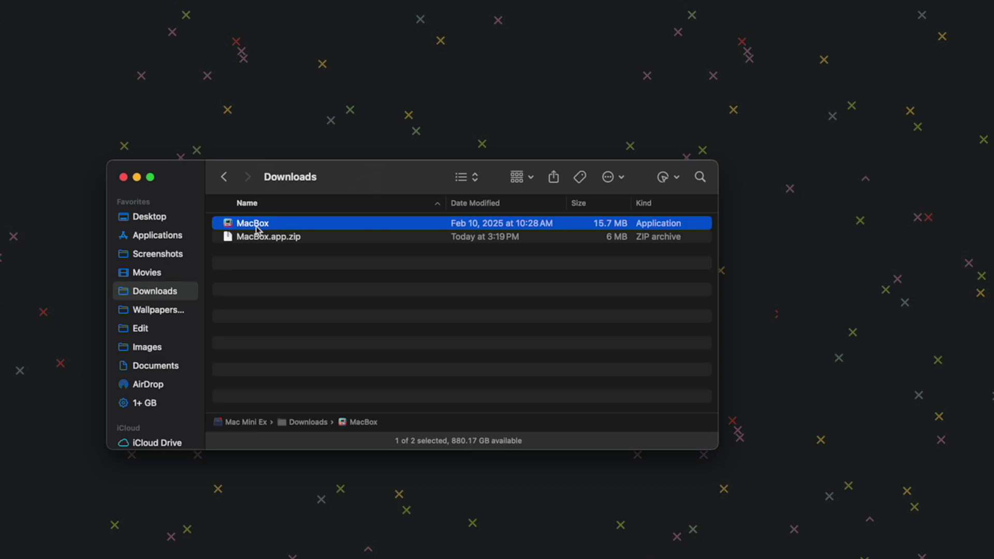
- Copy the MacBox app into Applications and launch it from there
{"action": "left_click_drag", "start_coordinate": [257, 229], "coordinate": [164, 244]}
{"action": "left_click", "coordinate": [164, 240]}
{"action": "scroll", "coordinate": [362, 313], "scroll_direction": "up", "scroll_amount": 3}
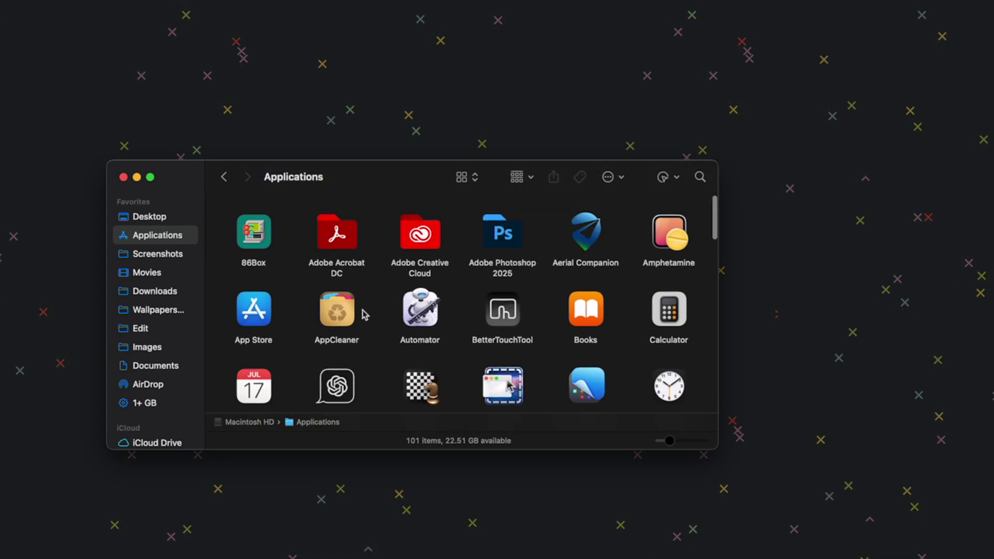
{"action": "scroll", "coordinate": [362, 313], "scroll_direction": "down", "scroll_amount": 8}
{"action": "scroll", "coordinate": [362, 313], "scroll_direction": "down", "scroll_amount": 6}
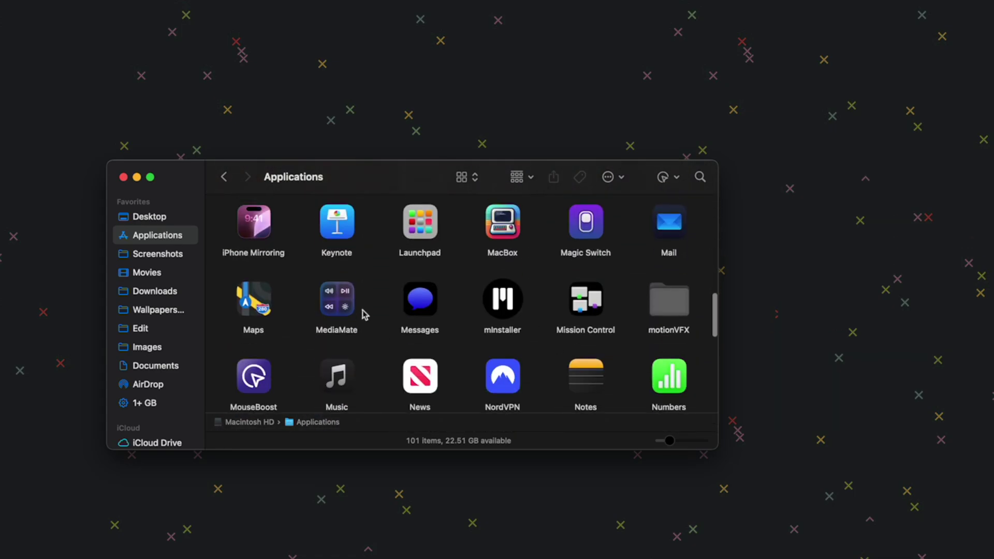
{"action": "left_click", "coordinate": [505, 213]}
{"action": "double_click", "coordinate": [495, 215]}
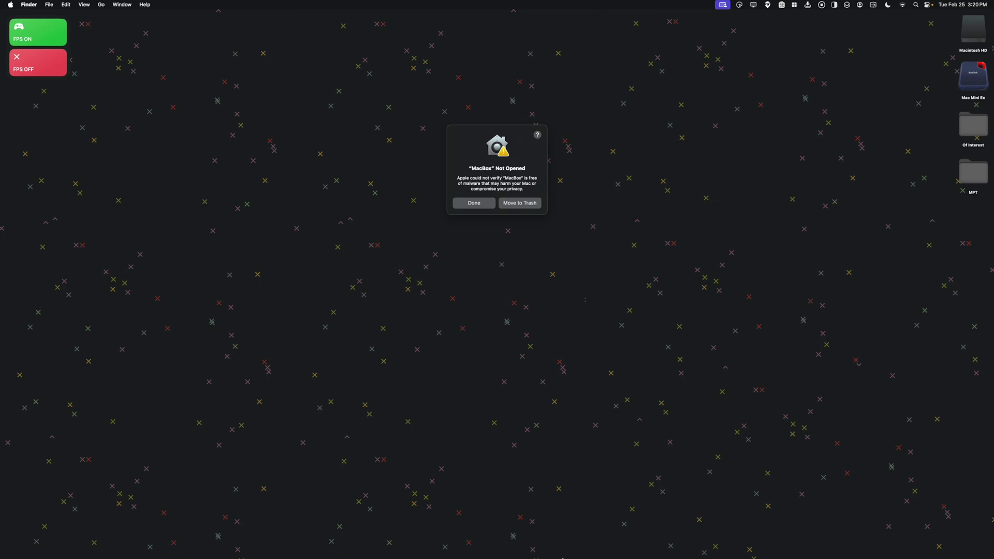
- Approve MacBox with Open Anyway in Privacy & Security settings and confirm opening it
{"action": "left_click", "coordinate": [473, 203]}
{"action": "left_click", "coordinate": [683, 543]}
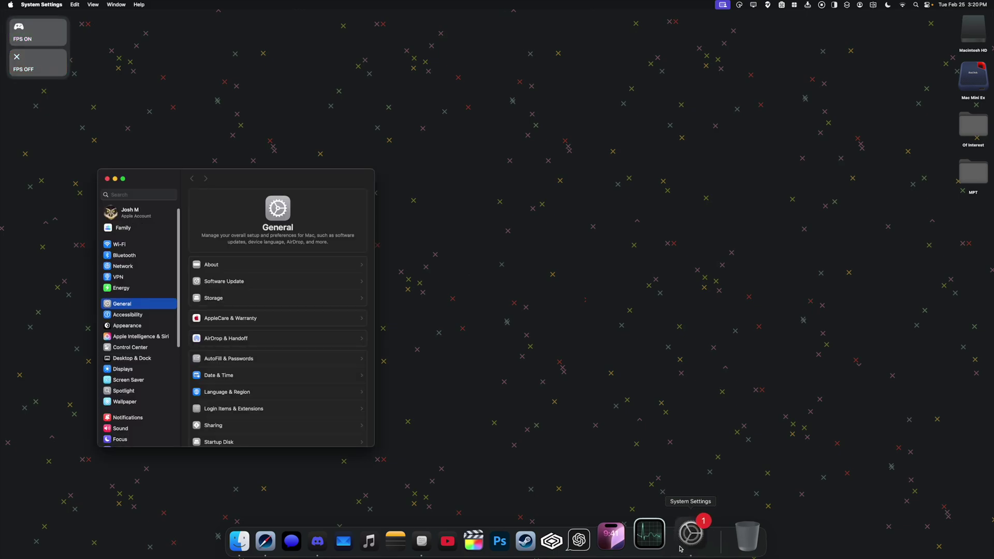
{"action": "scroll", "coordinate": [135, 363], "scroll_direction": "down", "scroll_amount": 4}
{"action": "left_click", "coordinate": [124, 385]}
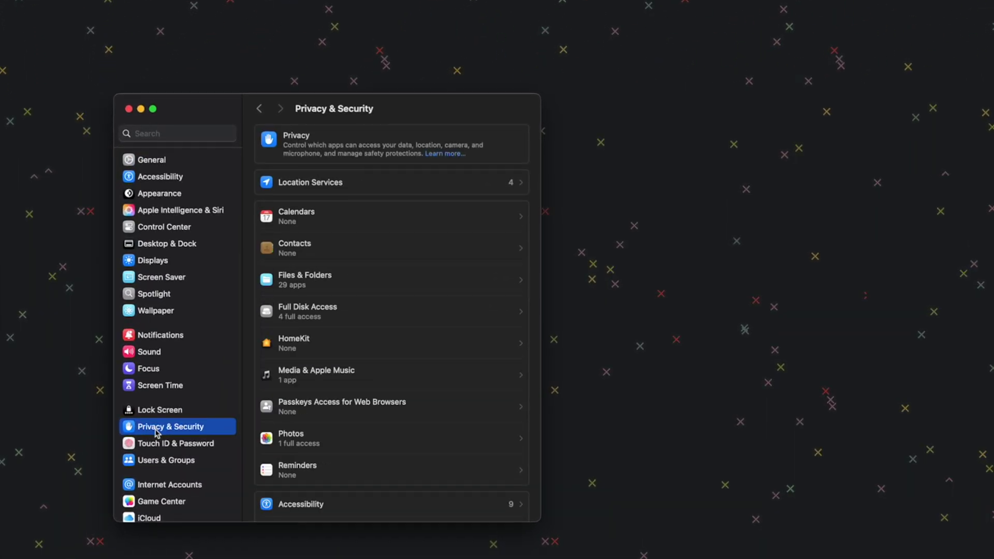
{"action": "scroll", "coordinate": [402, 313], "scroll_direction": "down", "scroll_amount": 15}
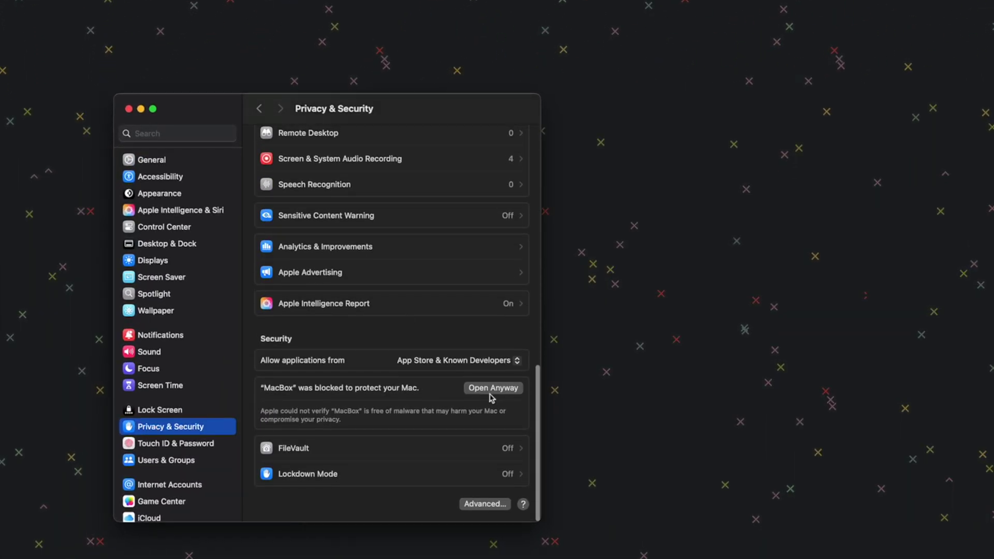
{"action": "left_click", "coordinate": [491, 395]}
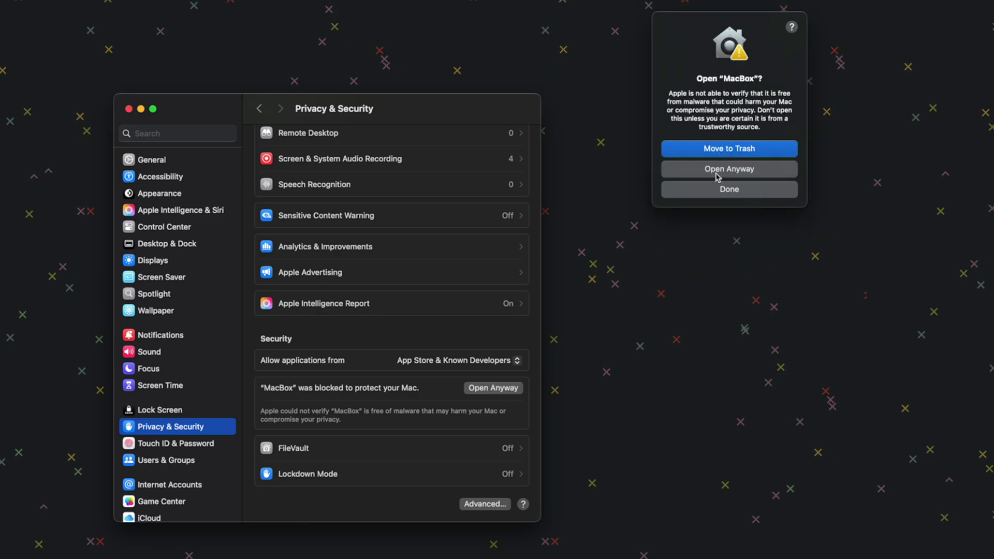
{"action": "left_click", "coordinate": [718, 171]}
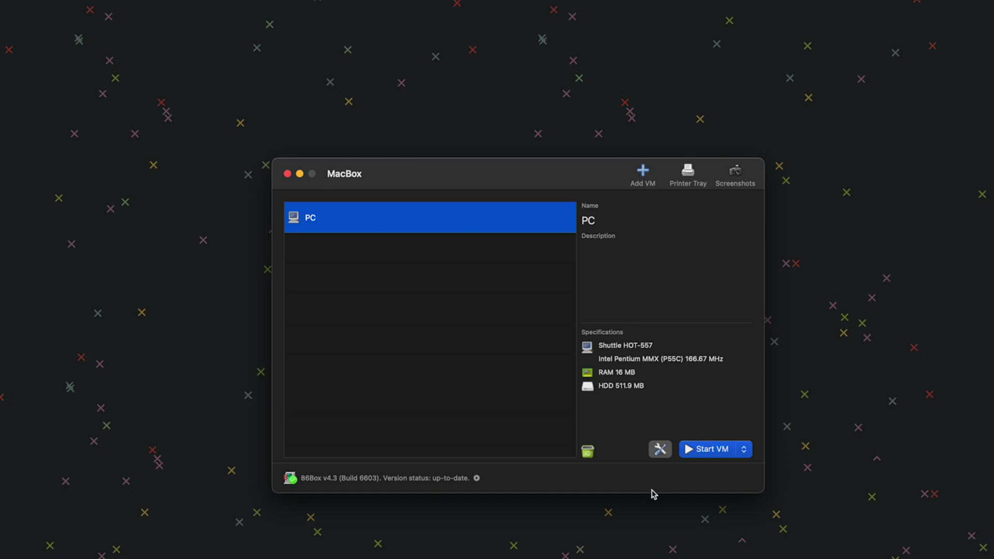
- Install 86Box v4.3 build 6603 and the 86Box ROMs through the Version Manager
{"action": "left_click", "coordinate": [855, 329]}
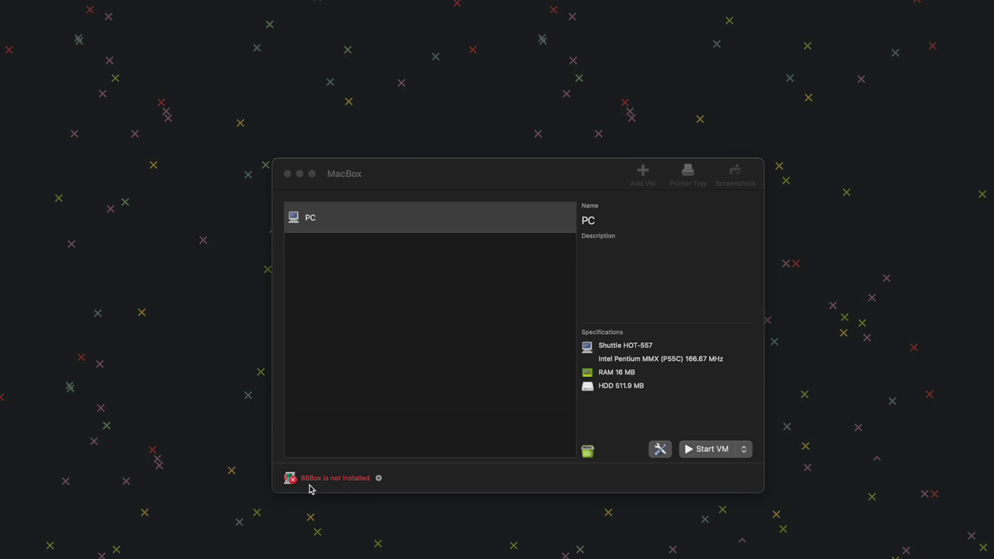
{"action": "left_click", "coordinate": [378, 478]}
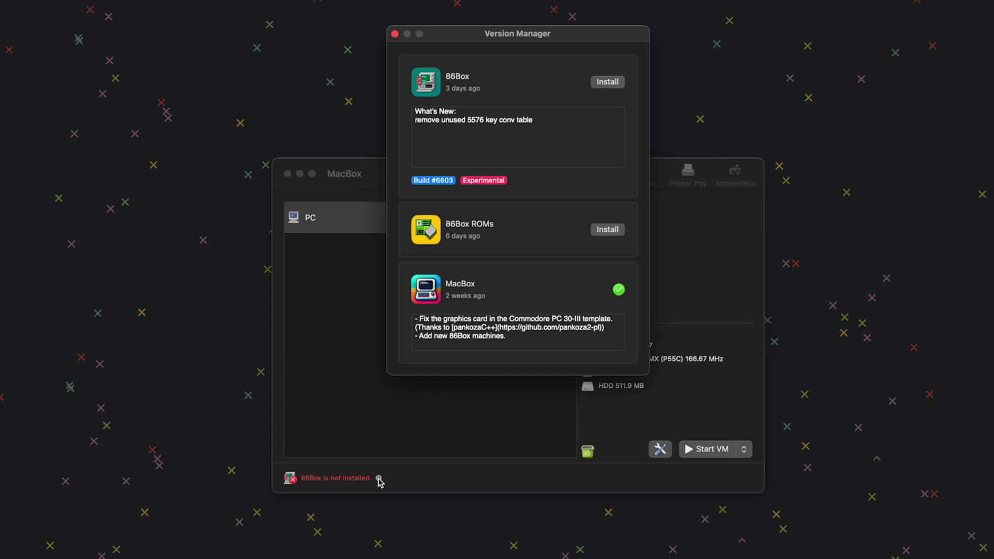
{"action": "left_click", "coordinate": [599, 85]}
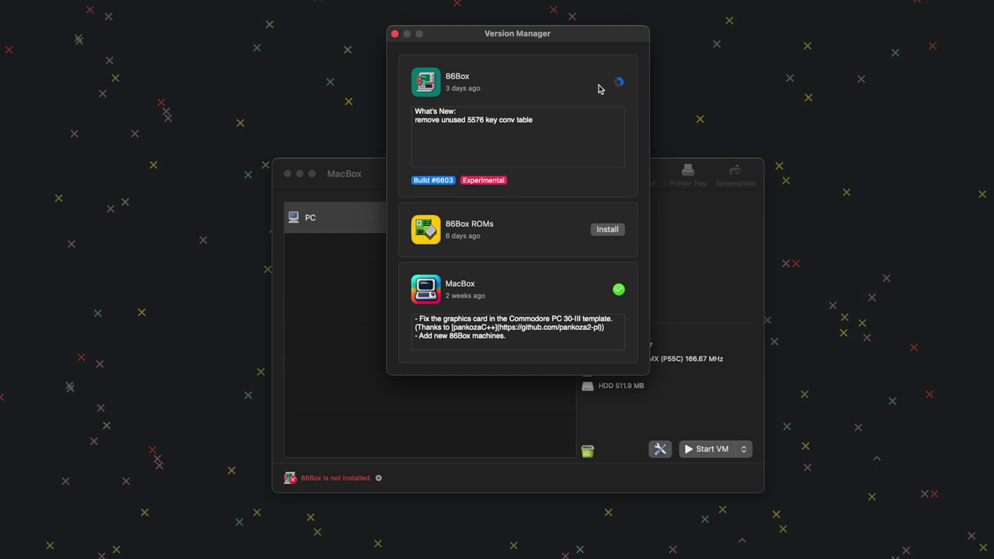
{"action": "left_click", "coordinate": [605, 234]}
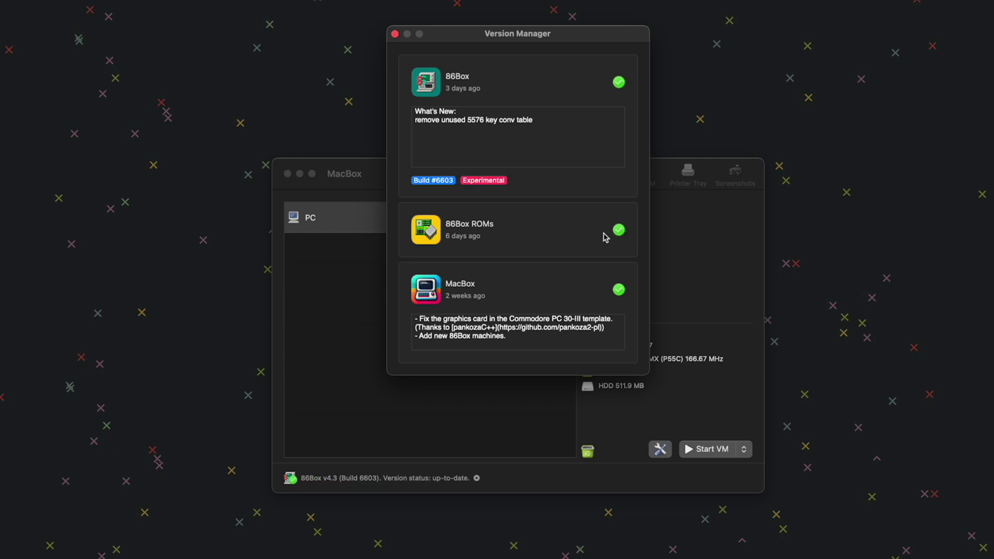
{"action": "left_click", "coordinate": [395, 34]}
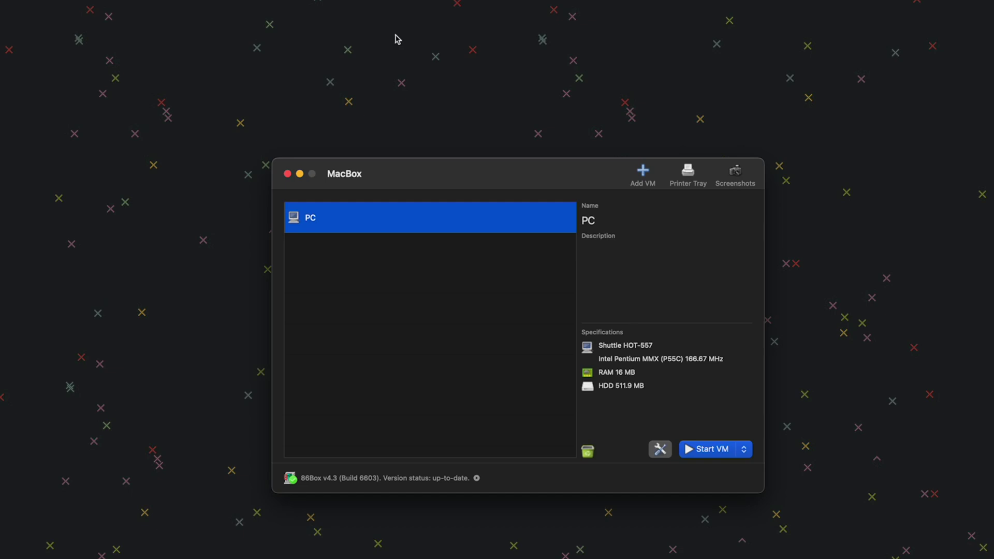
- Remove the old PC machine and add a new virtual machine named MacProTips
{"action": "left_click", "coordinate": [588, 452]}
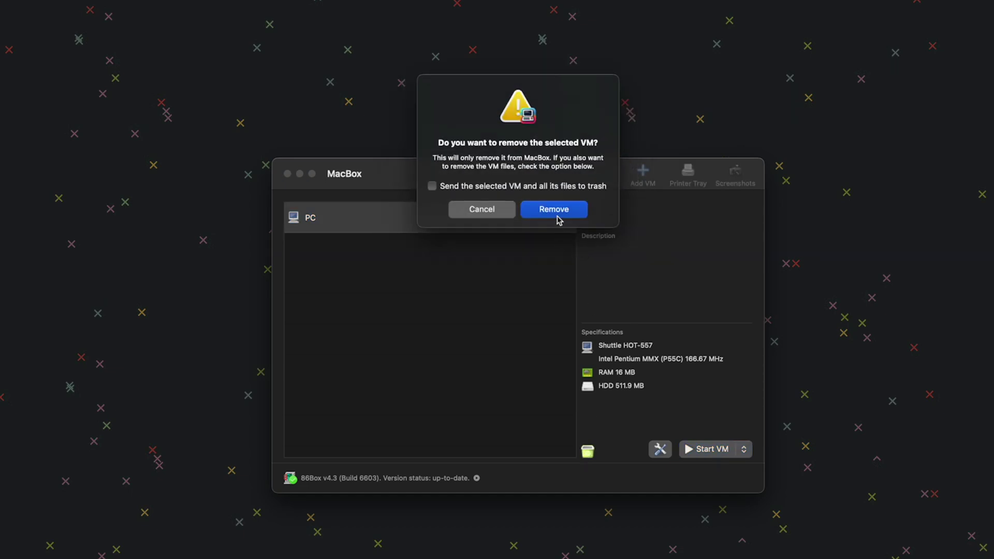
{"action": "left_click", "coordinate": [560, 216]}
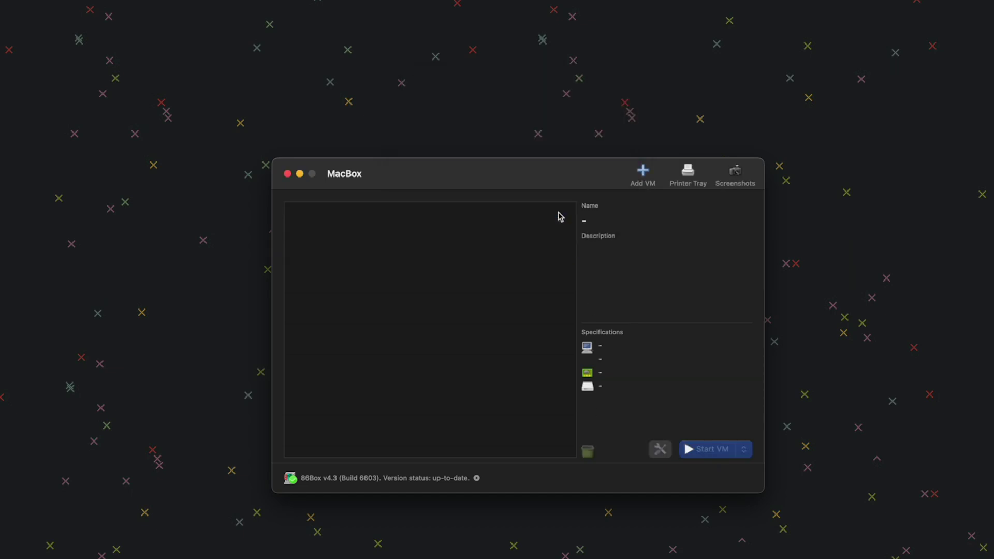
{"action": "left_click", "coordinate": [648, 175]}
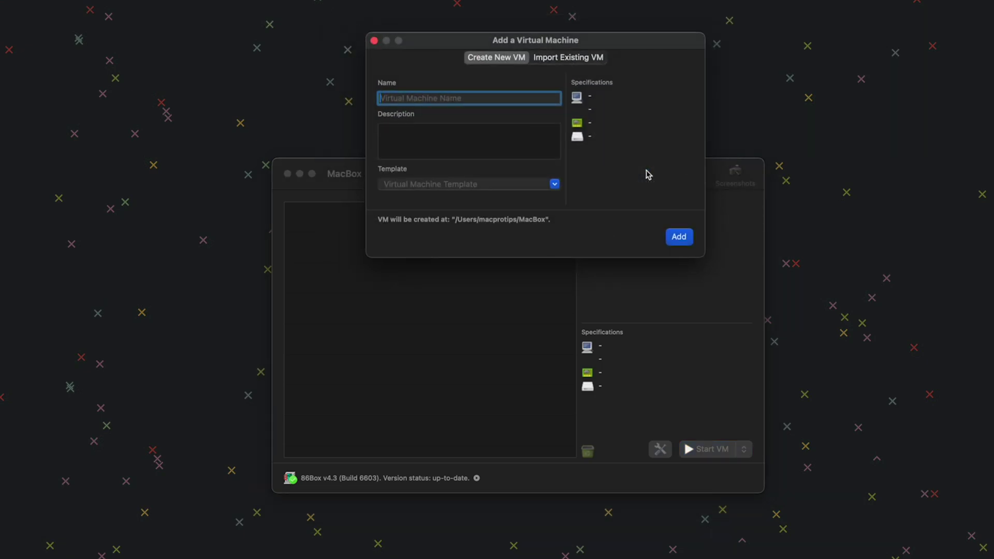
{"action": "type", "text": "MacProTips"}
{"action": "left_click", "coordinate": [679, 238]}
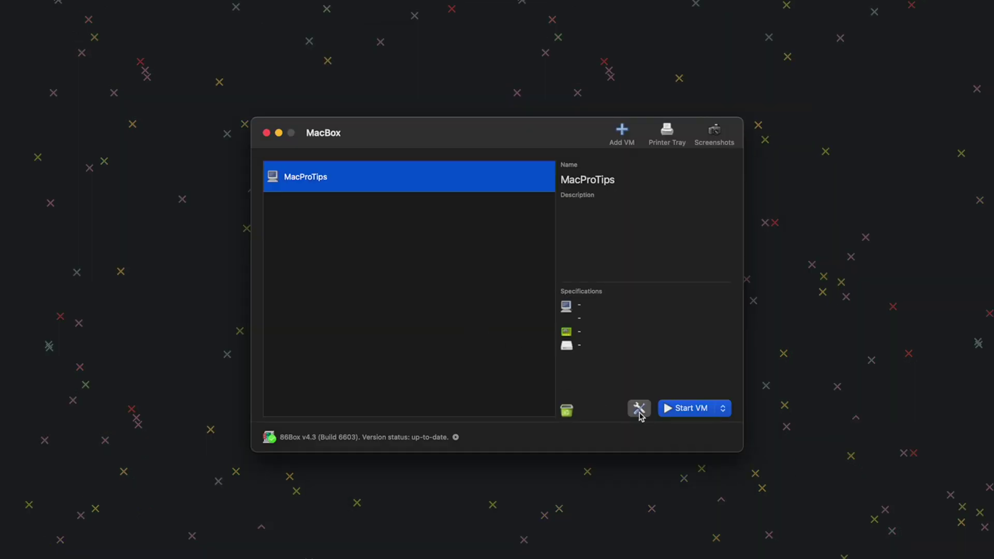
- Set MacProTips to Socket 7 (Dual Voltage), Shuttle HOT-557, Intel Pentium MMX and 16 MB memory
{"action": "left_click", "coordinate": [640, 409]}
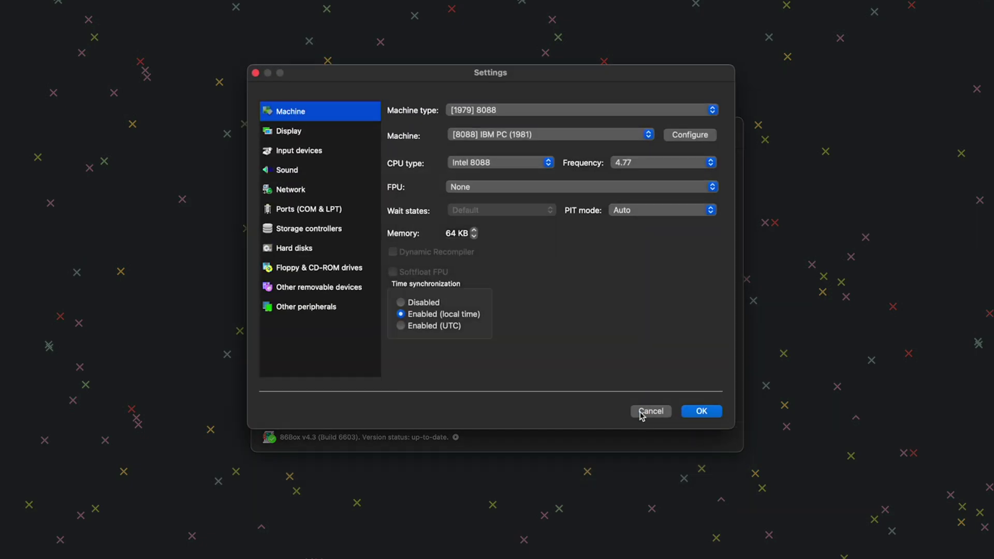
{"action": "left_click", "coordinate": [577, 111]}
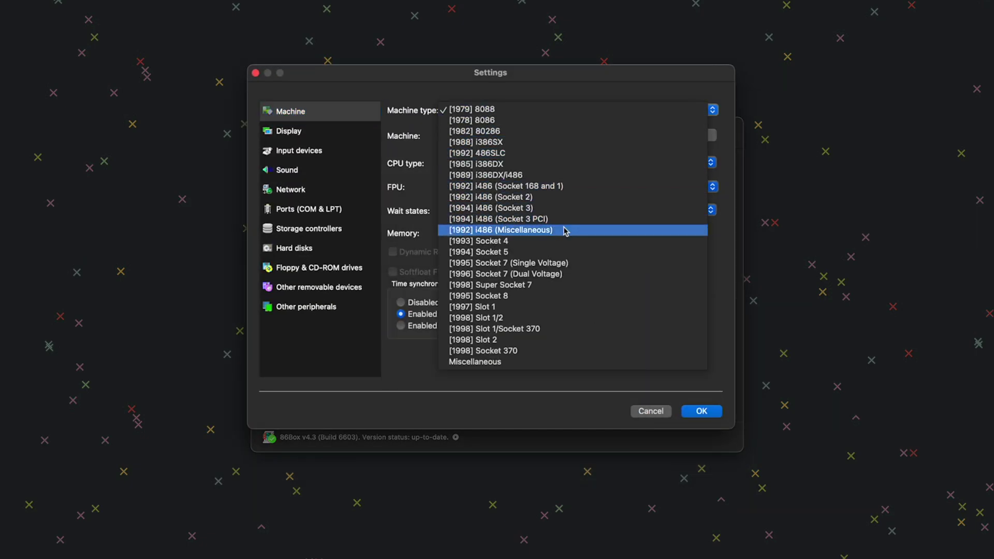
{"action": "left_click", "coordinate": [551, 276]}
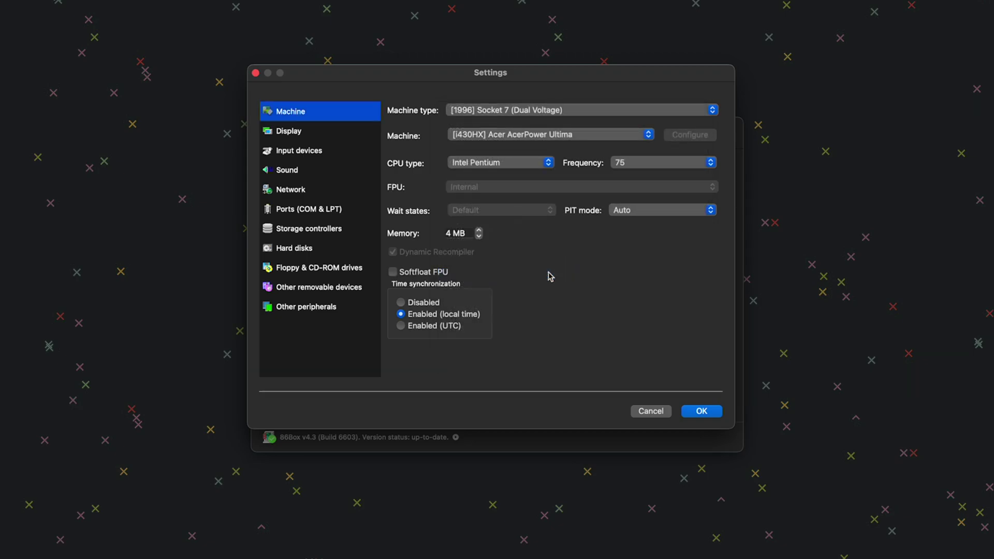
{"action": "left_click", "coordinate": [526, 135]}
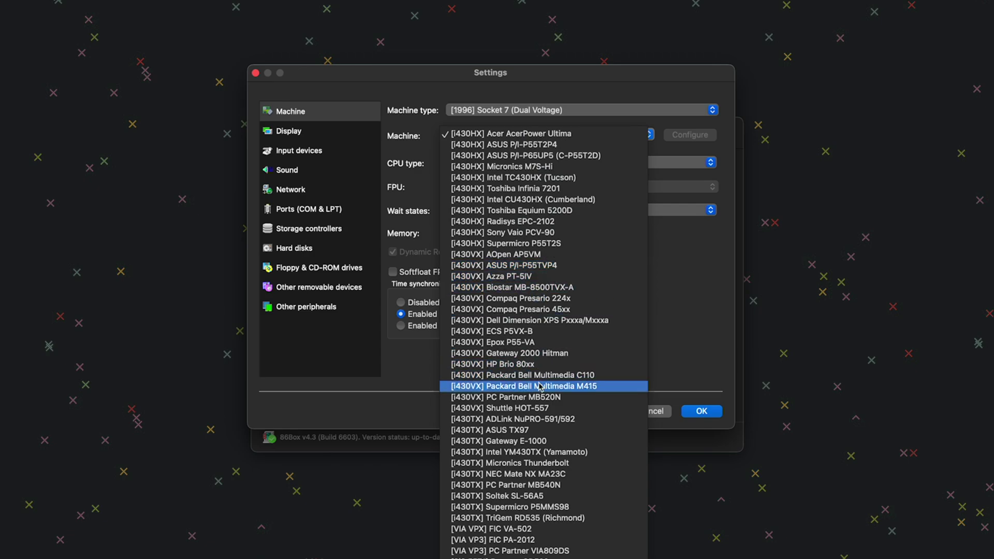
{"action": "left_click", "coordinate": [537, 409]}
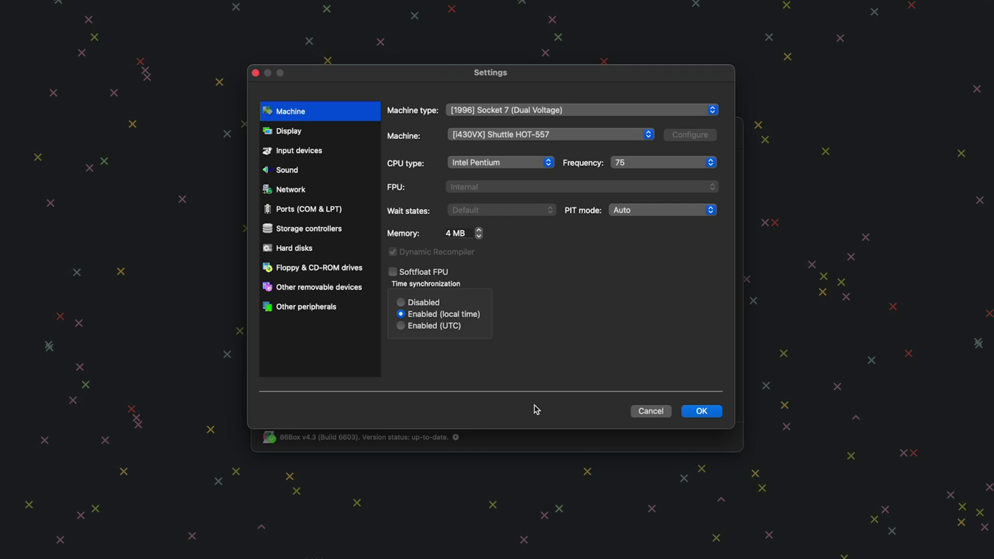
{"action": "left_click", "coordinate": [494, 165]}
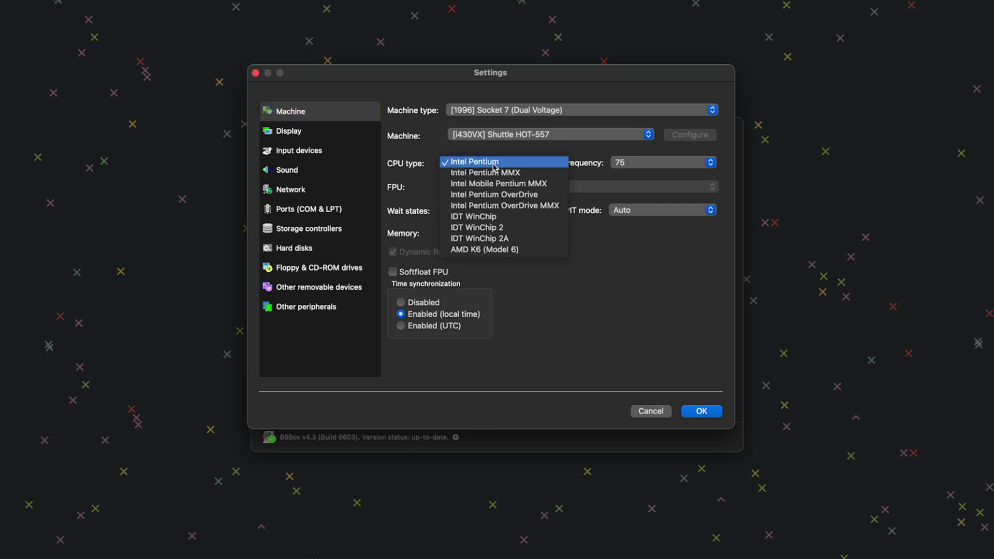
{"action": "left_click", "coordinate": [495, 172]}
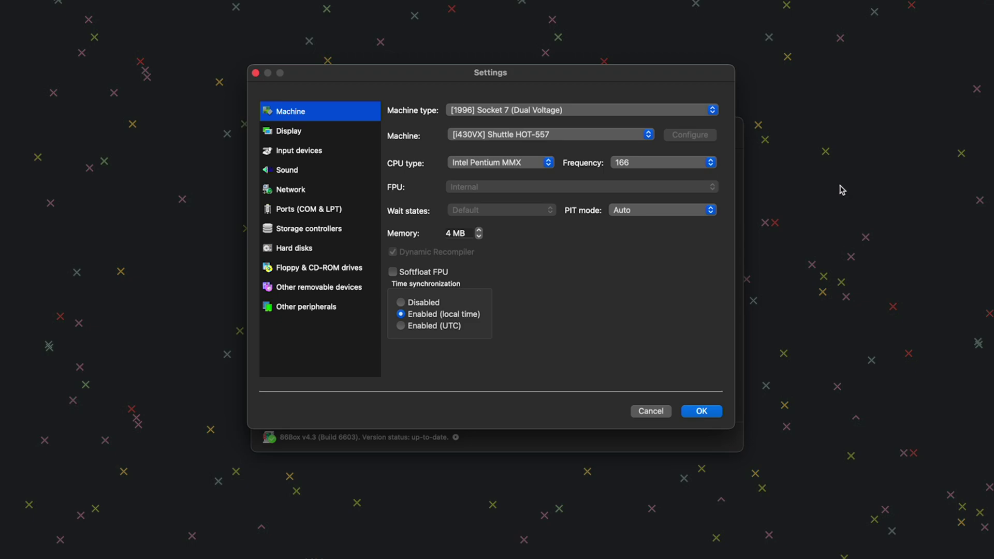
{"action": "left_click", "coordinate": [479, 230]}
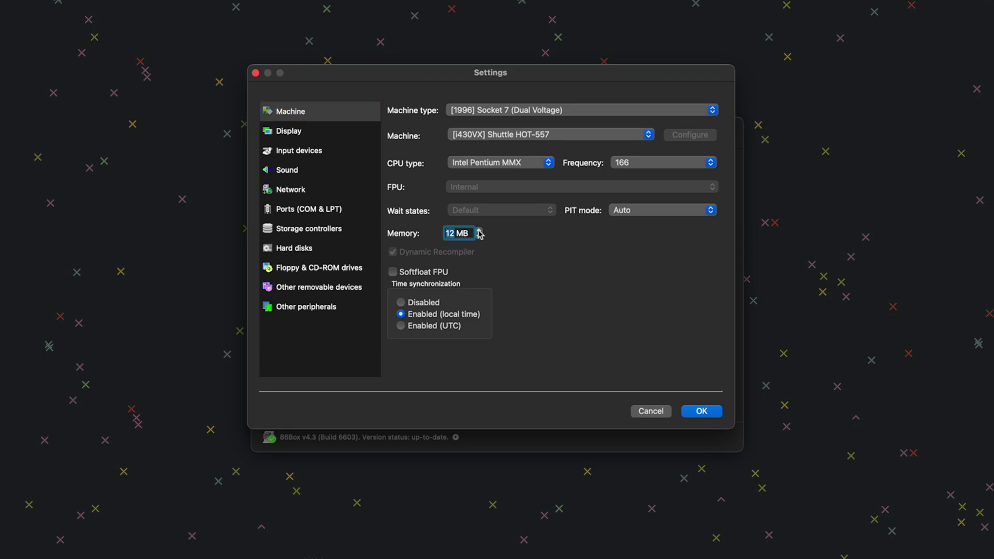
{"action": "left_click", "coordinate": [479, 231]}
- Set the video card to [PCI] S3 Vision964 (Diamond Stealth64 VRAM) with 4 MB memory
{"action": "left_click", "coordinate": [300, 134]}
{"action": "left_click", "coordinate": [522, 125]}
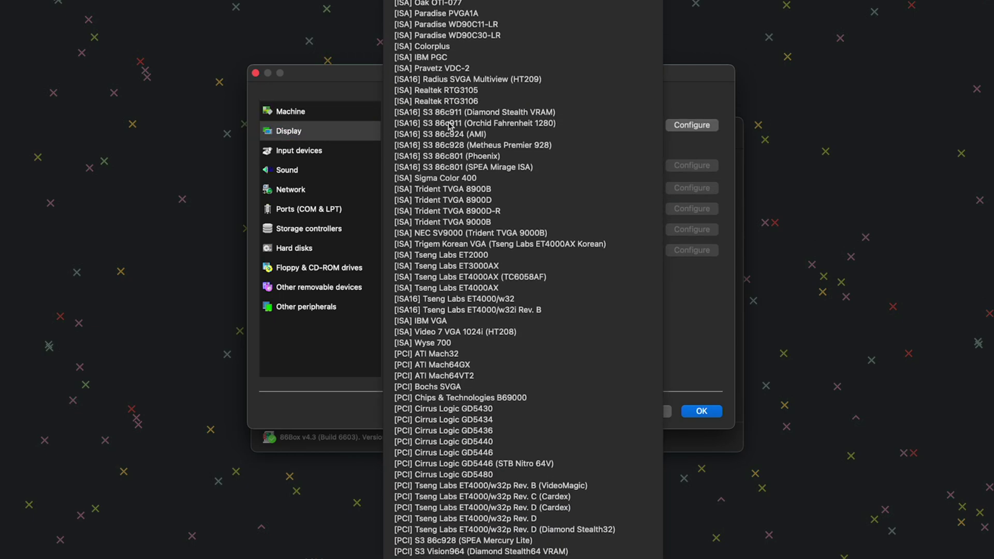
{"action": "scroll", "coordinate": [497, 466], "scroll_direction": "down", "scroll_amount": 3}
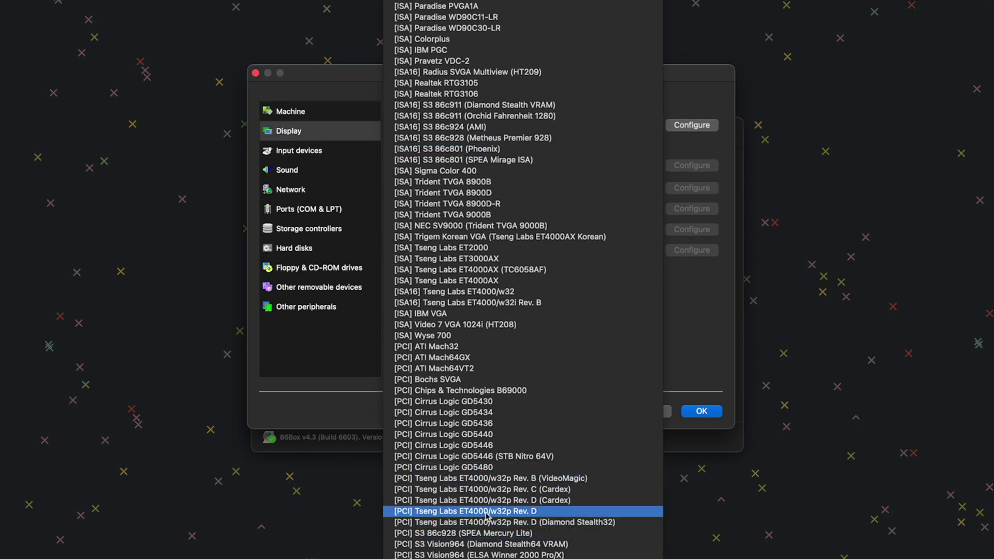
{"action": "scroll", "coordinate": [492, 518], "scroll_direction": "down", "scroll_amount": 5}
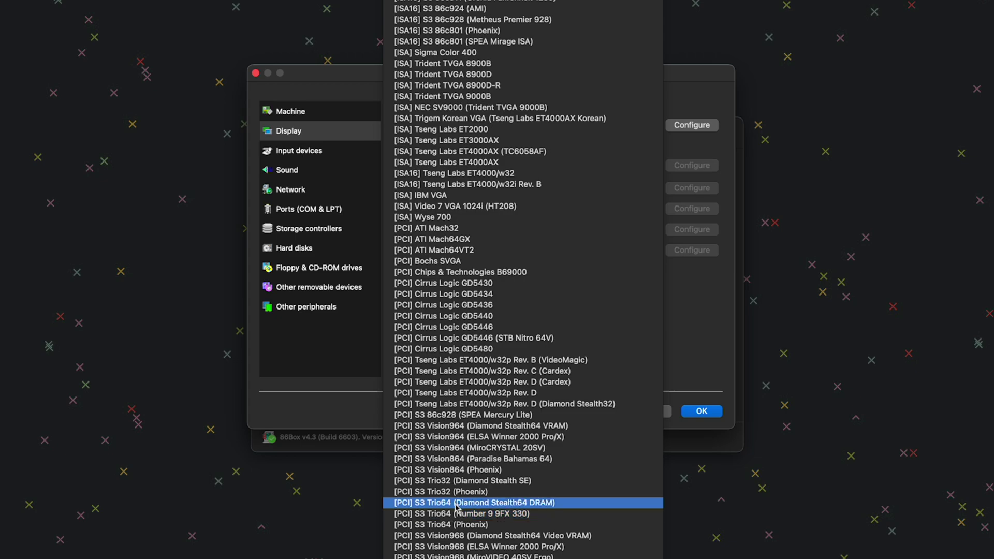
{"action": "left_click", "coordinate": [463, 427]}
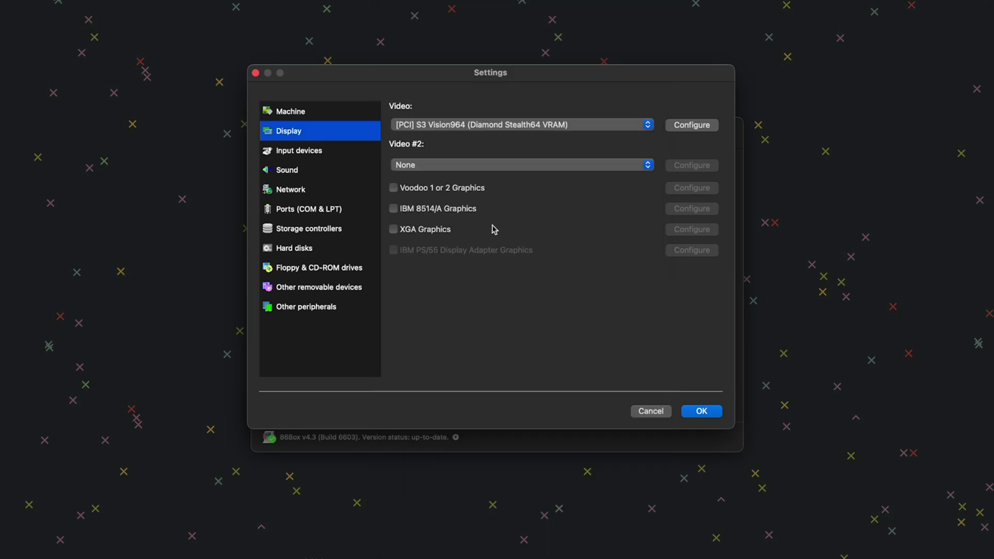
{"action": "left_click", "coordinate": [692, 129]}
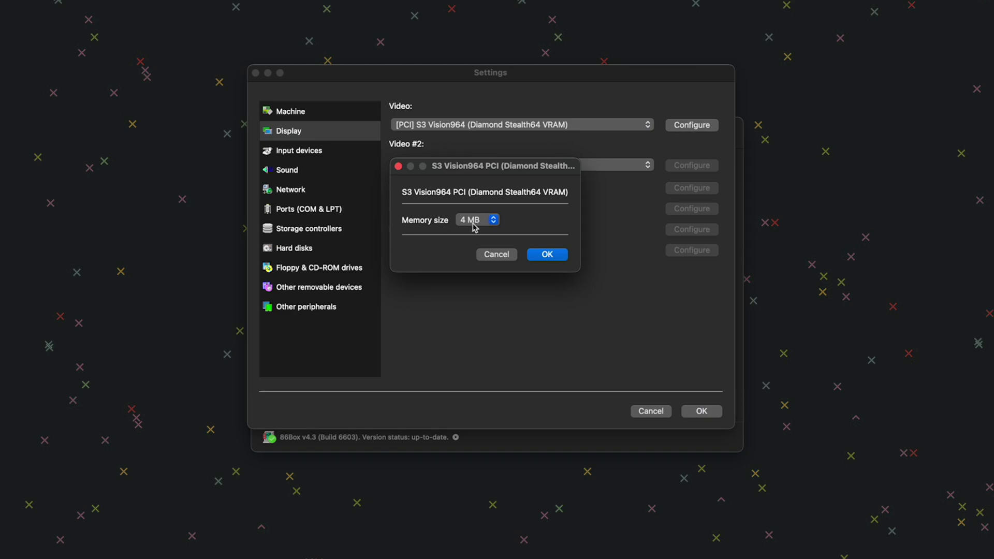
{"action": "left_click", "coordinate": [553, 257]}
{"action": "left_click", "coordinate": [325, 155]}
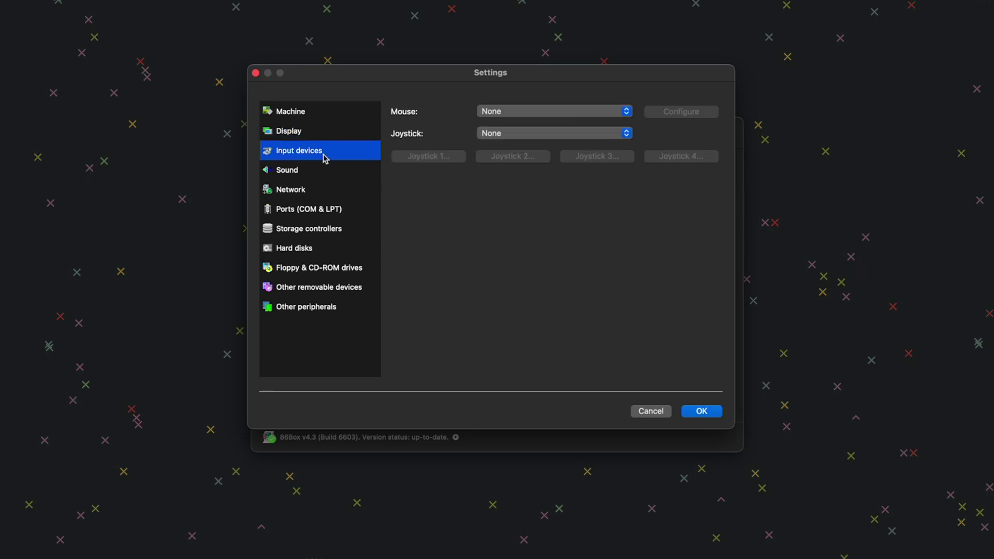
- Choose a PS/2 mouse and an [ISA16] Sound Blaster 16 as sound card #1 with default settings
{"action": "left_click", "coordinate": [500, 114]}
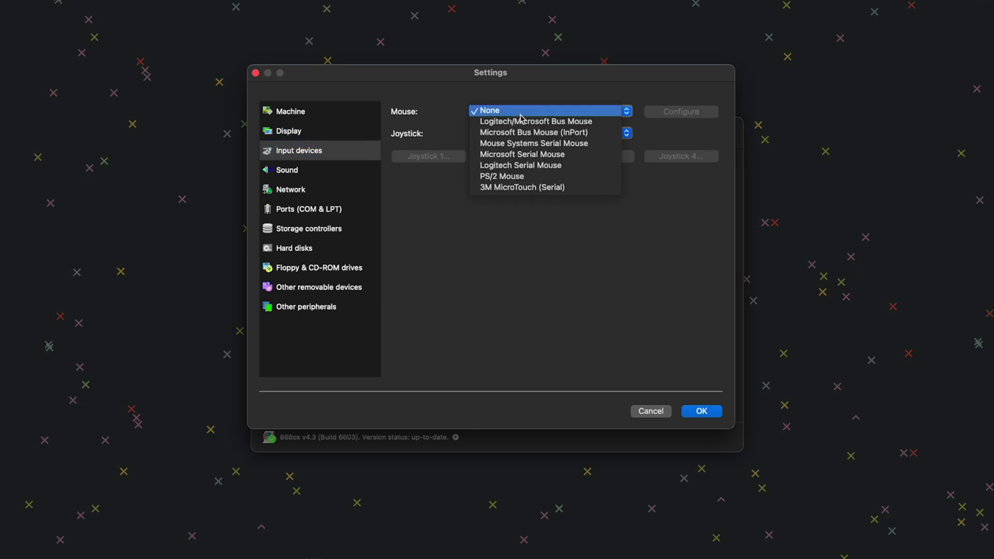
{"action": "left_click", "coordinate": [519, 178]}
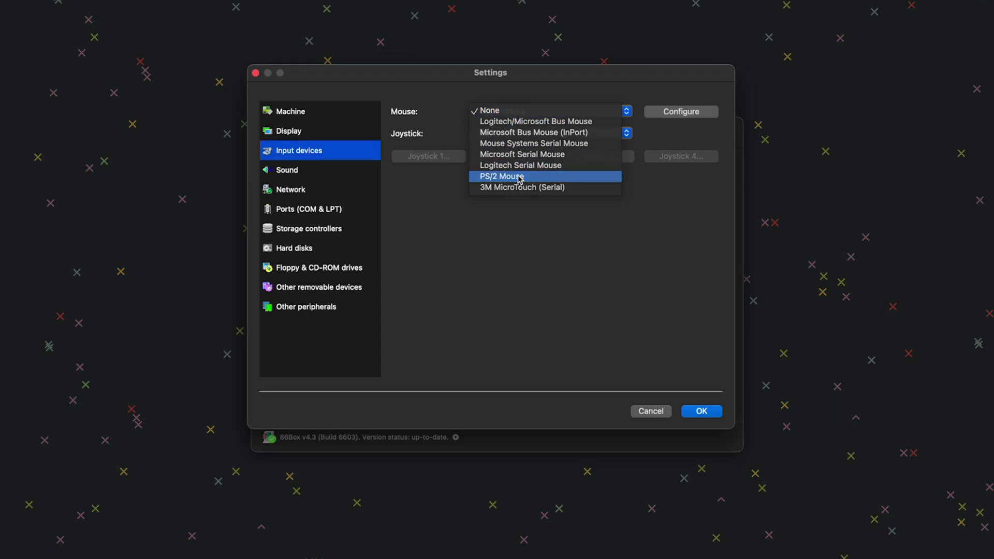
{"action": "left_click", "coordinate": [314, 172]}
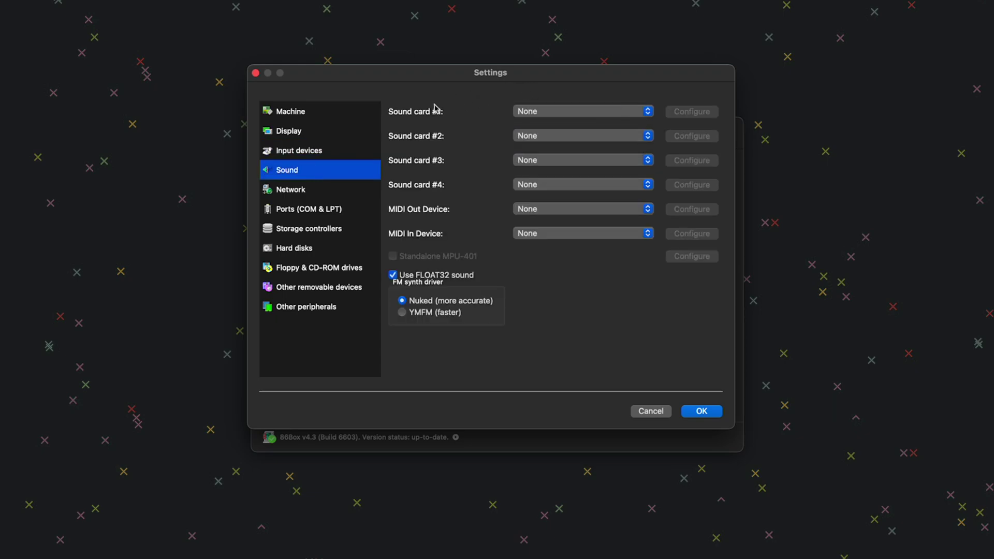
{"action": "left_click", "coordinate": [530, 113]}
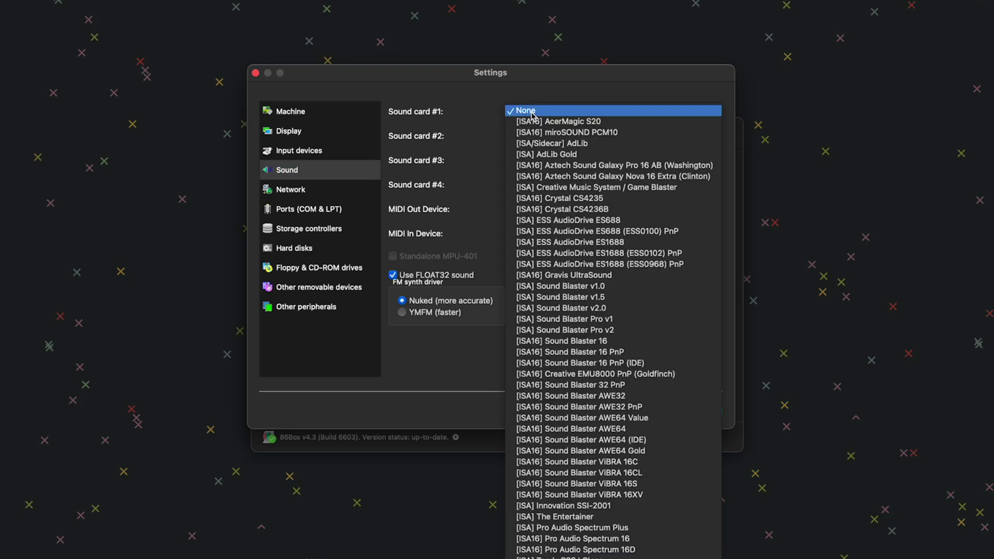
{"action": "left_click", "coordinate": [567, 343]}
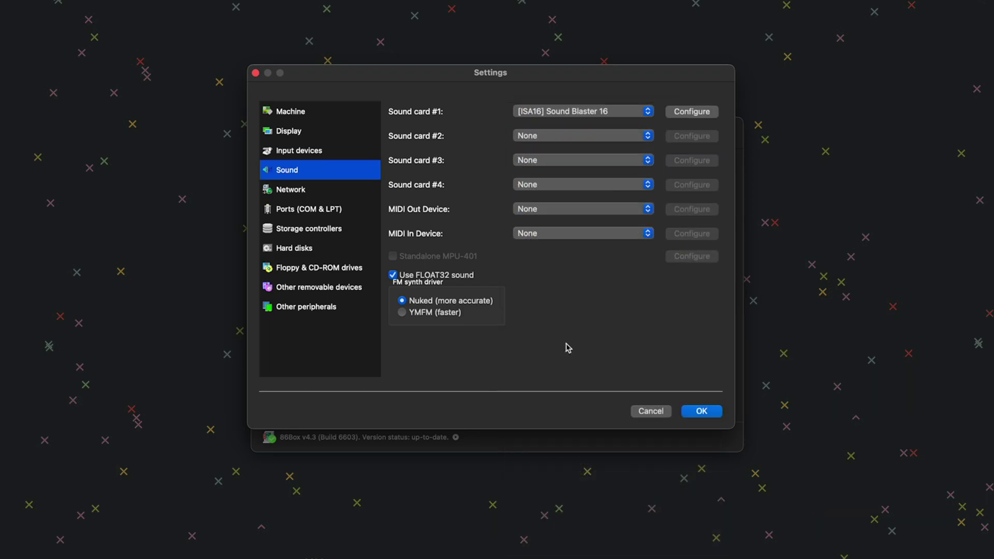
{"action": "left_click", "coordinate": [694, 112]}
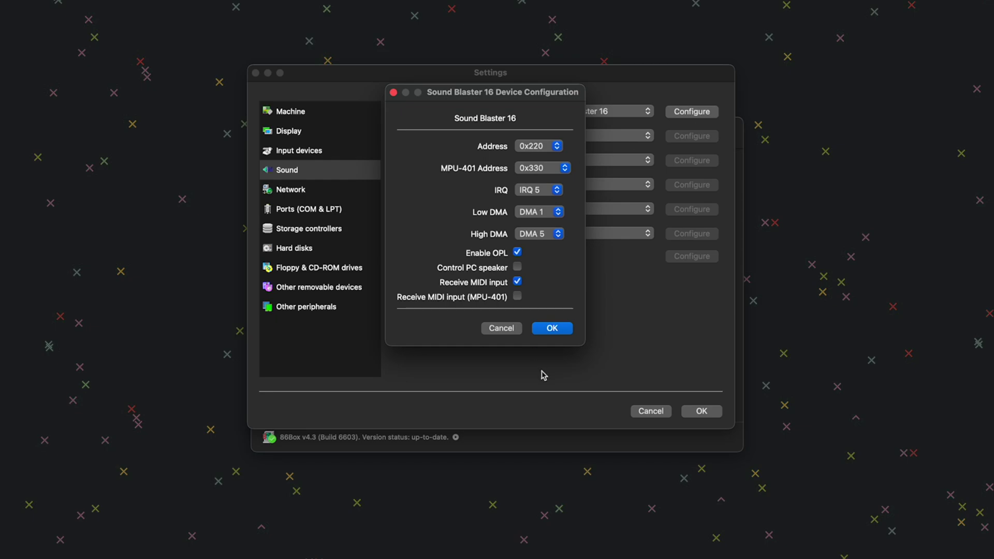
{"action": "left_click", "coordinate": [553, 328]}
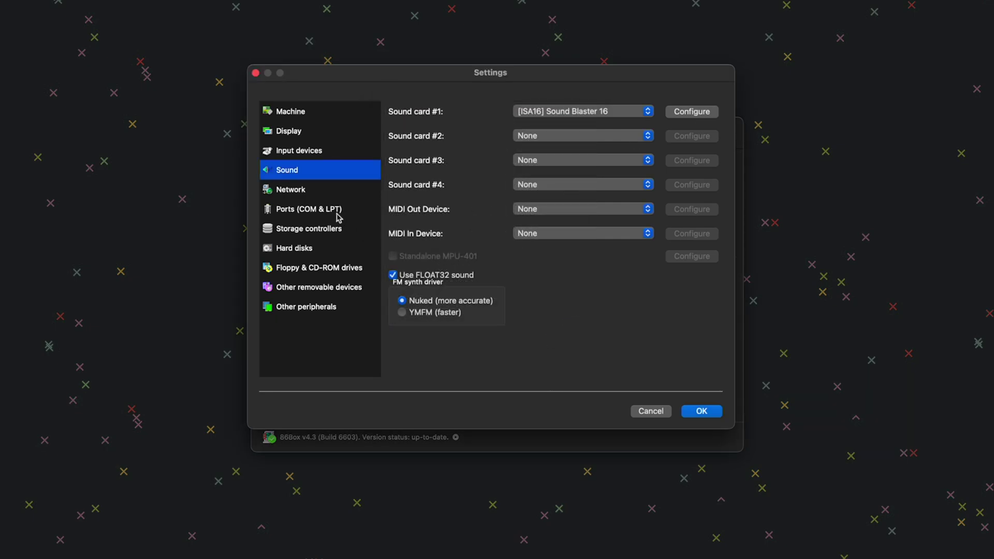
{"action": "left_click", "coordinate": [307, 190]}
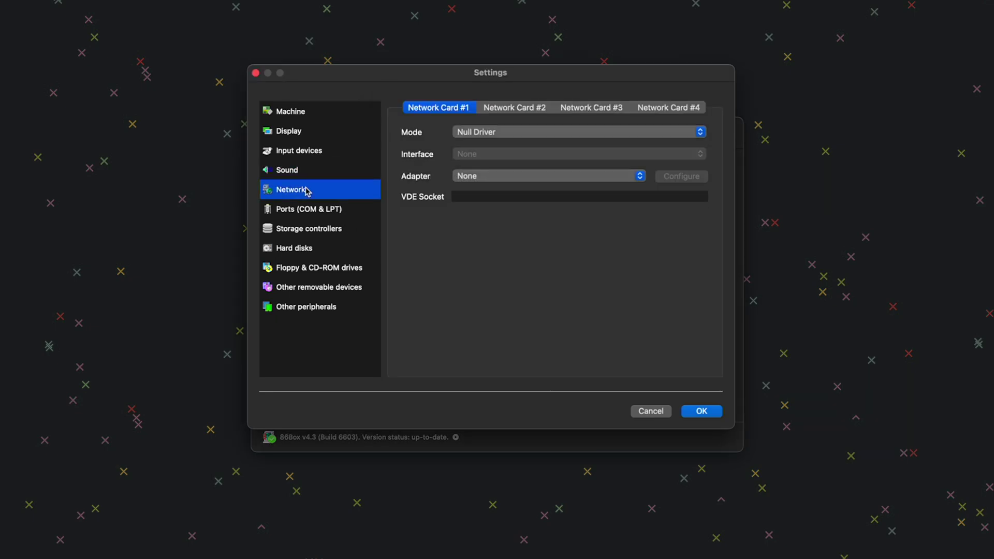
- Set the network mode to SLiRP with the AMD PCnet-PCI II adapter
{"action": "left_click", "coordinate": [523, 137]}
{"action": "left_click", "coordinate": [515, 147]}
{"action": "left_click", "coordinate": [509, 176]}
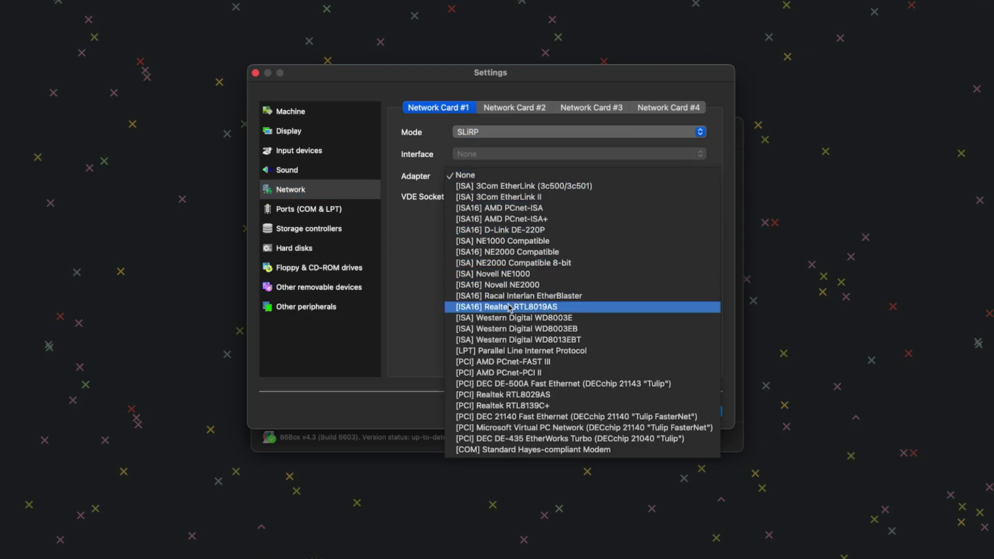
{"action": "left_click", "coordinate": [525, 372]}
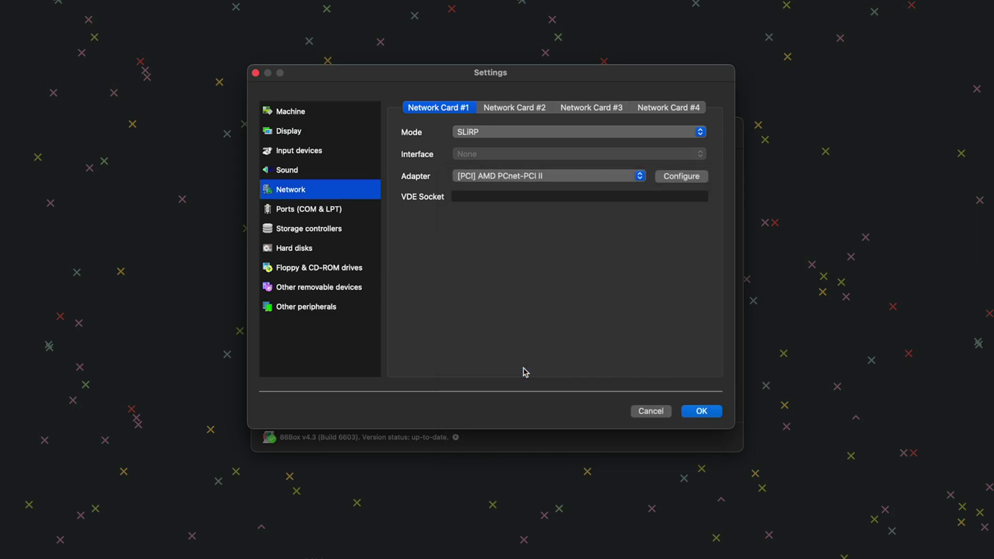
- Set both the HD and FD controllers to Internal device, then view the Hard disks page
{"action": "left_click", "coordinate": [294, 209]}
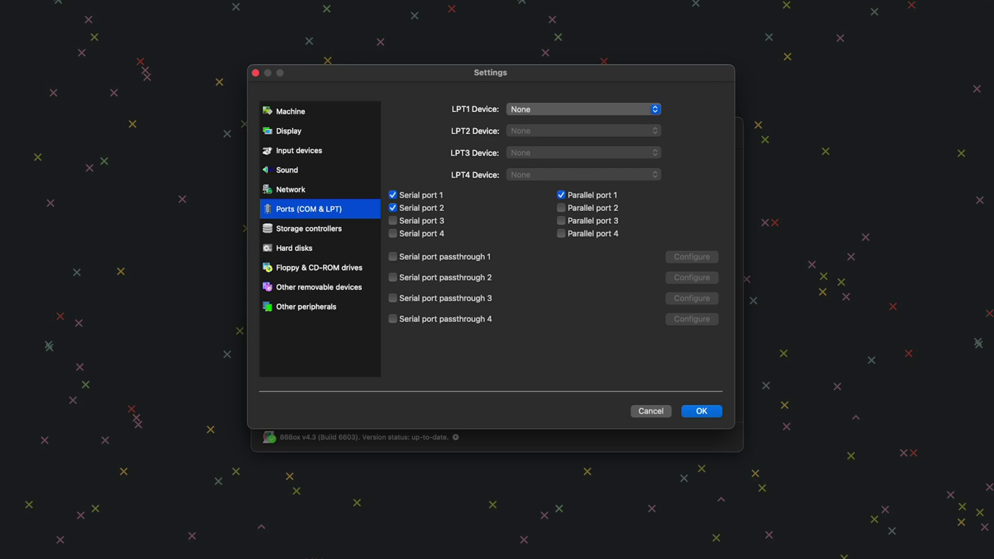
{"action": "left_click", "coordinate": [283, 235]}
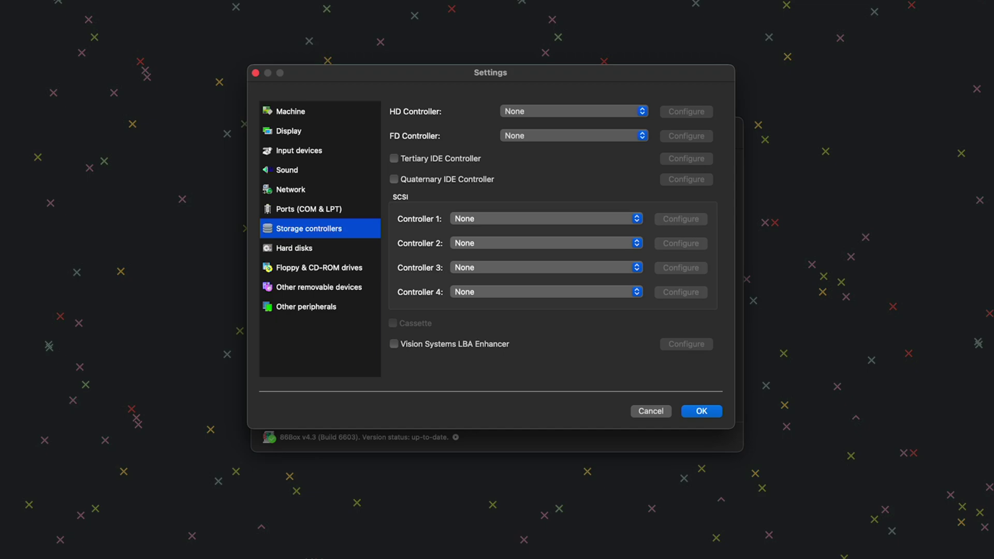
{"action": "left_click", "coordinate": [524, 112]}
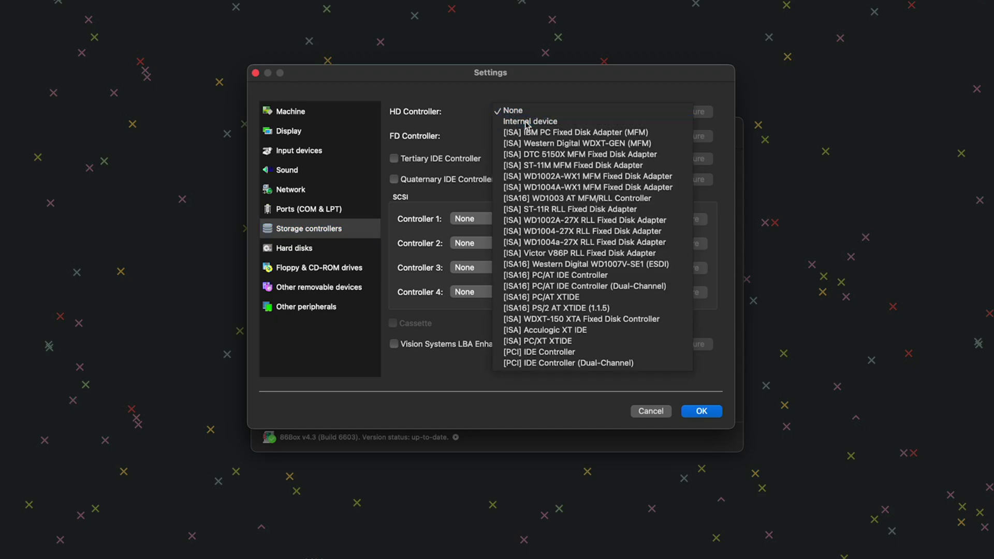
{"action": "left_click", "coordinate": [525, 122]}
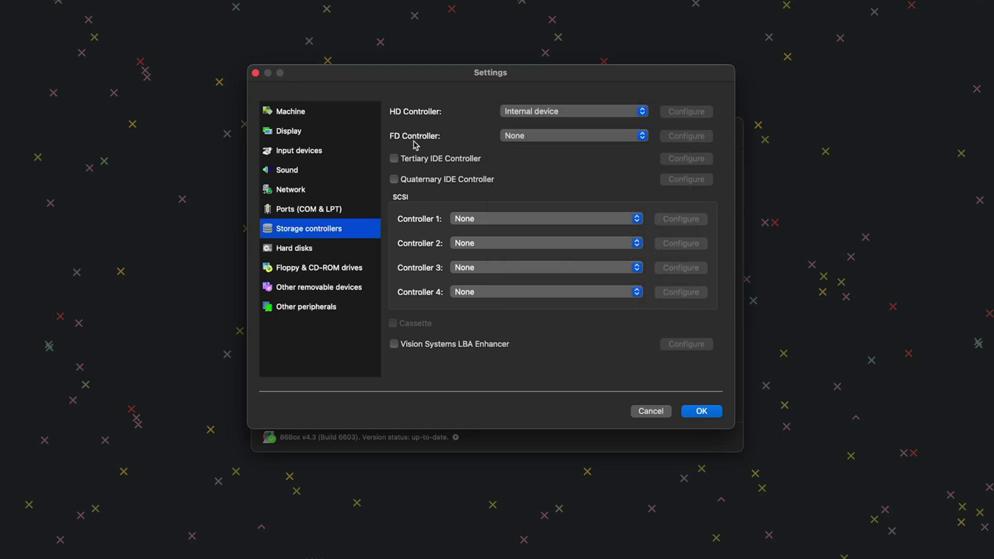
{"action": "left_click", "coordinate": [508, 136]}
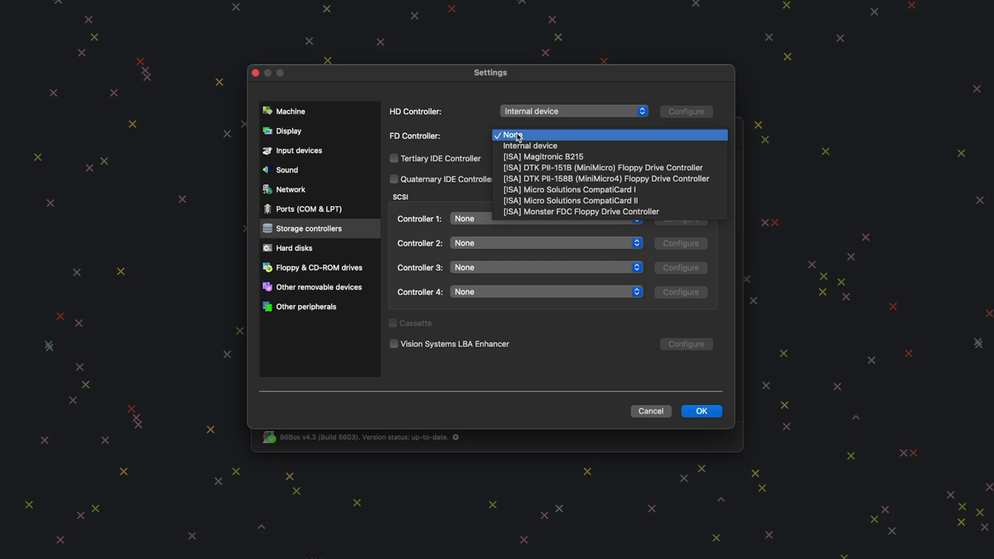
{"action": "left_click", "coordinate": [550, 146]}
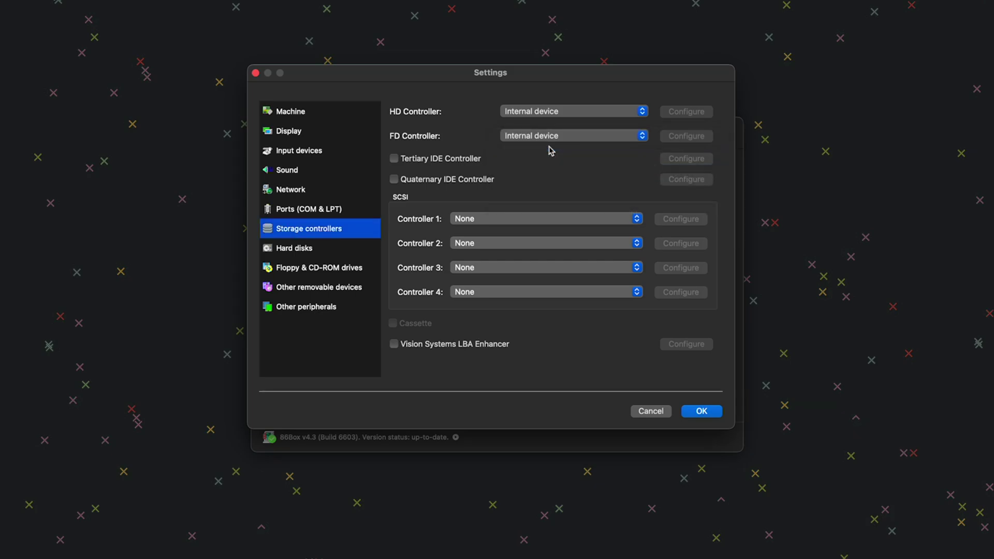
{"action": "left_click", "coordinate": [325, 253]}
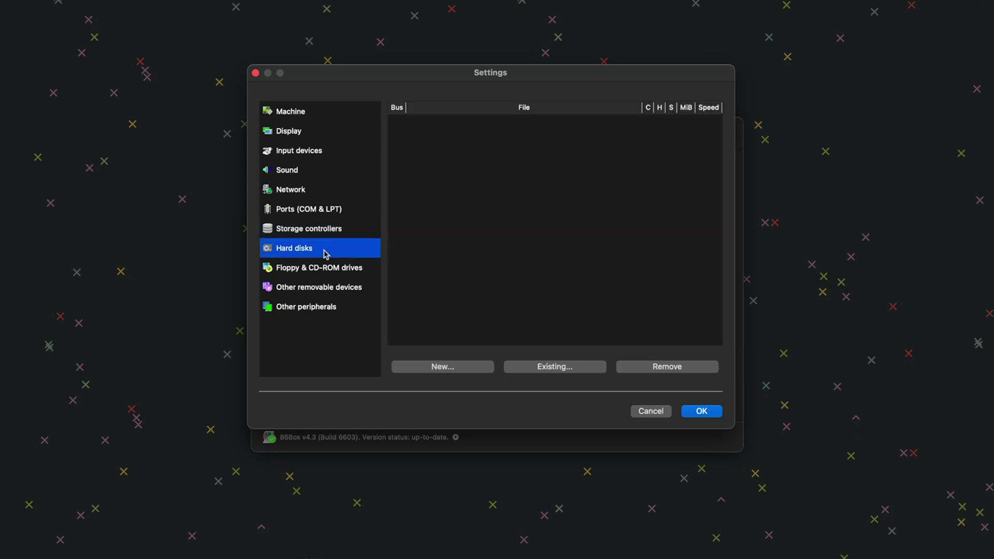
- Create a new 850 MB hard disk image named Windows98.VHD in Documents
{"action": "left_click", "coordinate": [433, 372]}
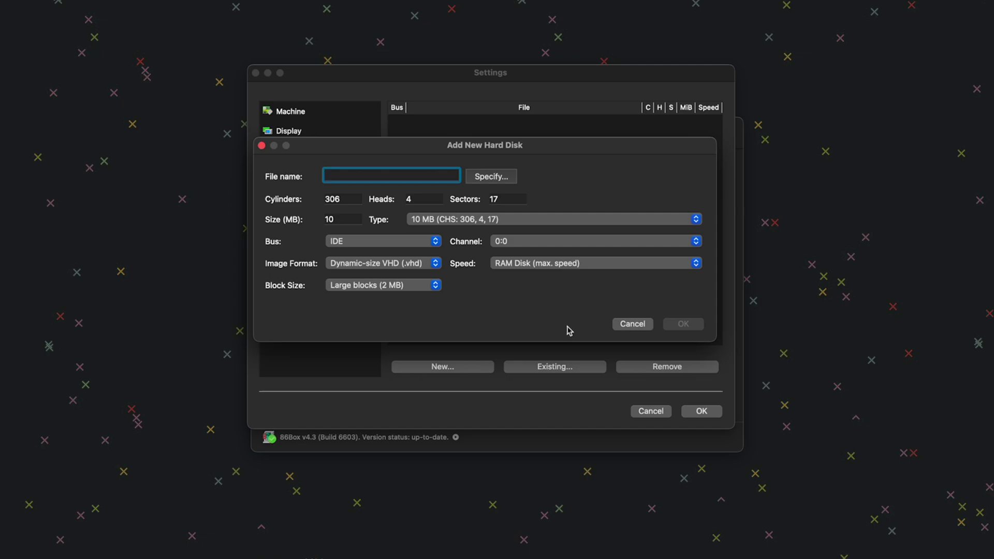
{"action": "left_click", "coordinate": [492, 176]}
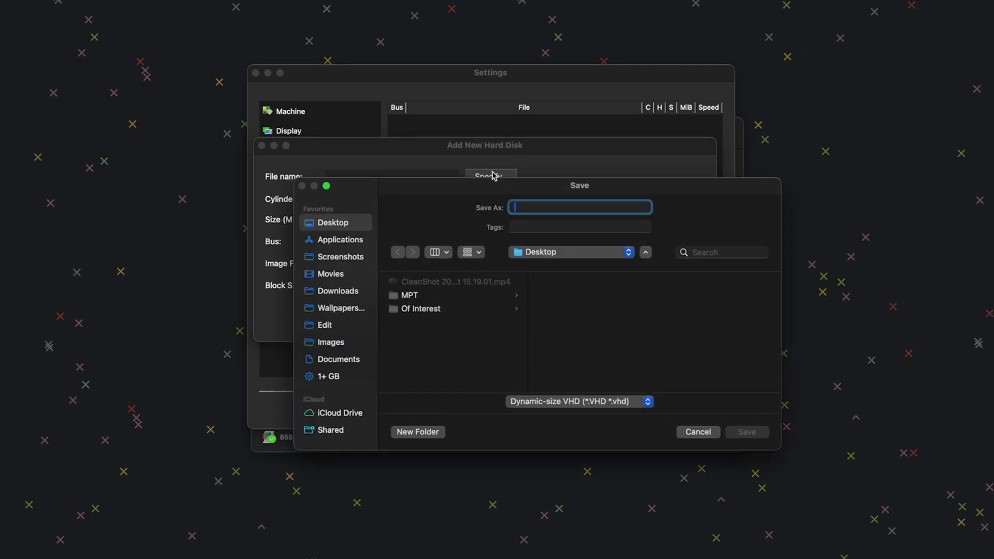
{"action": "left_click", "coordinate": [340, 361]}
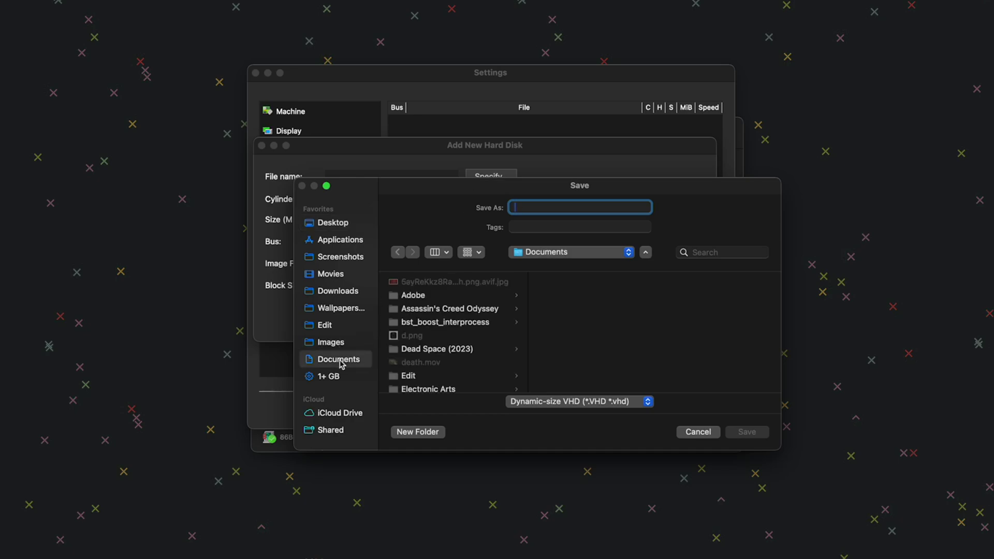
{"action": "type", "text": "Win"}
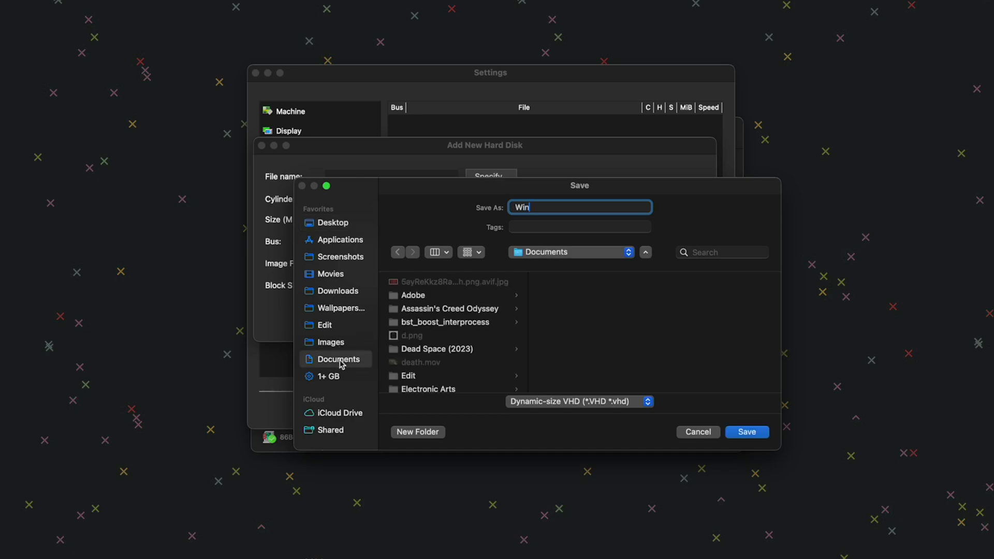
{"action": "type", "text": "dows98"}
{"action": "left_click", "coordinate": [747, 433]}
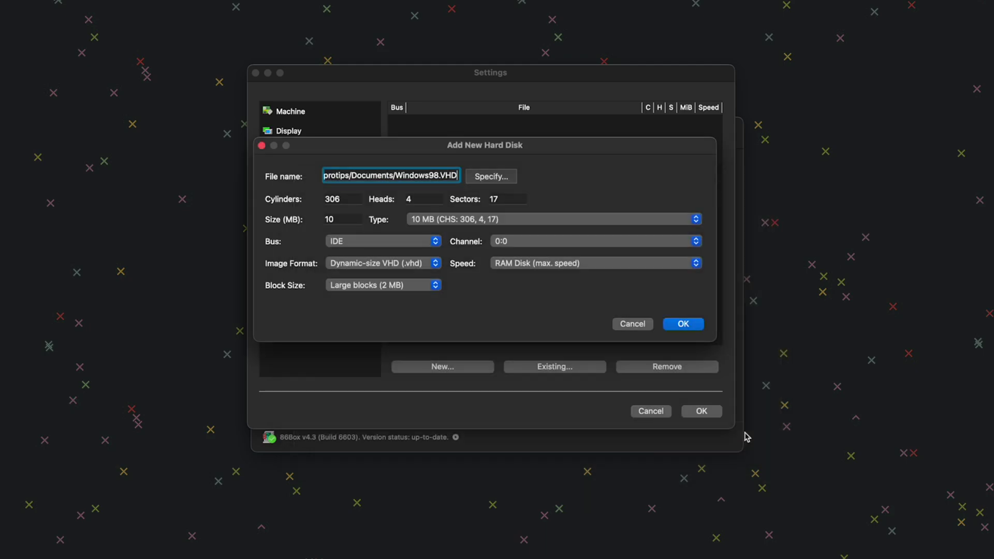
{"action": "double_click", "coordinate": [341, 219]}
{"action": "type", "text": "850"}
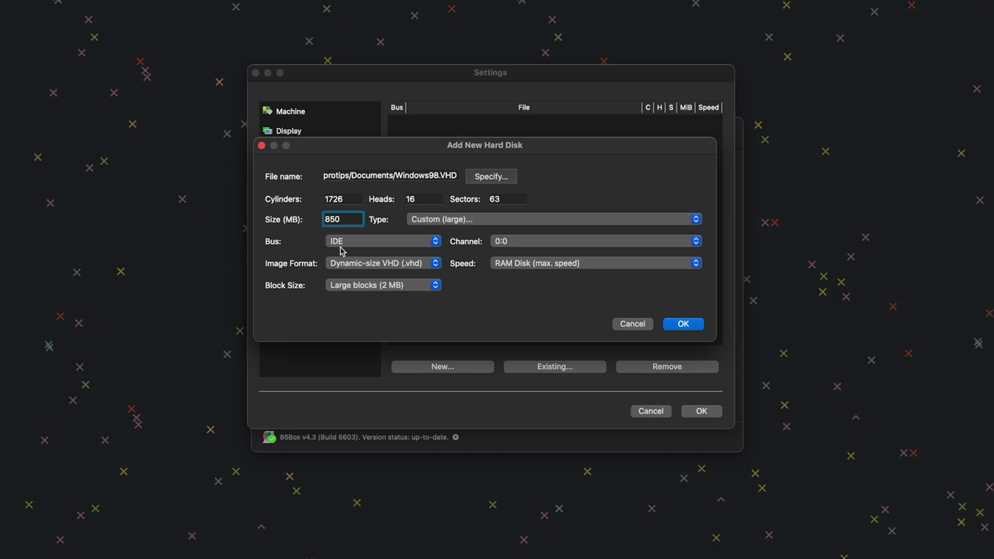
{"action": "left_click", "coordinate": [683, 325]}
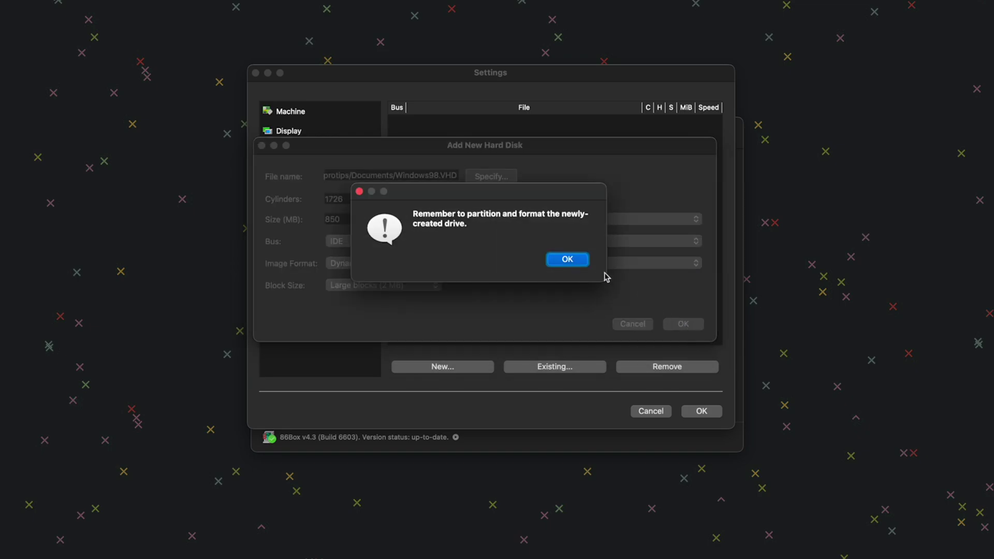
{"action": "left_click", "coordinate": [581, 259]}
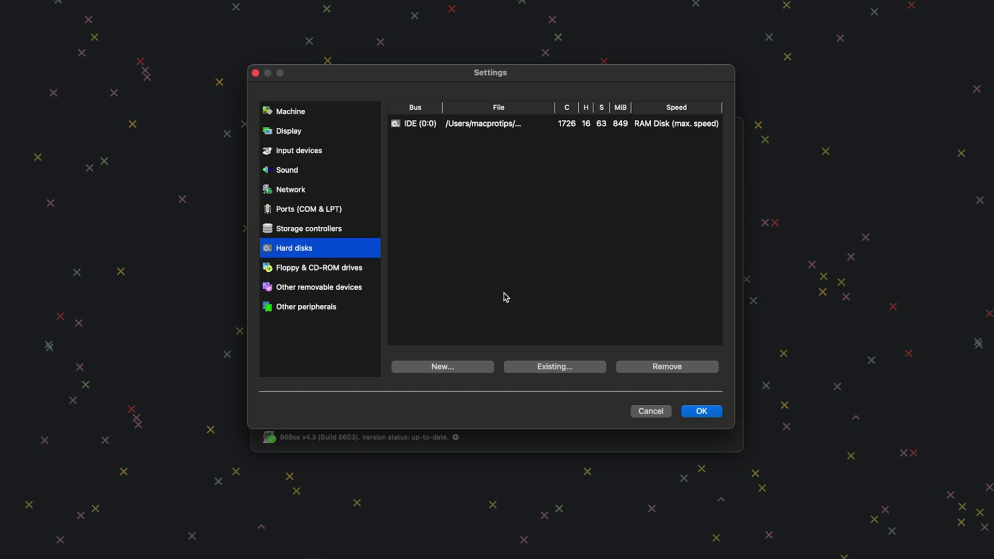
- Set the first CD-ROM drive to ATAPI bus with type 86Box 86B_CD 1.00, then save the settings
{"action": "left_click", "coordinate": [327, 272]}
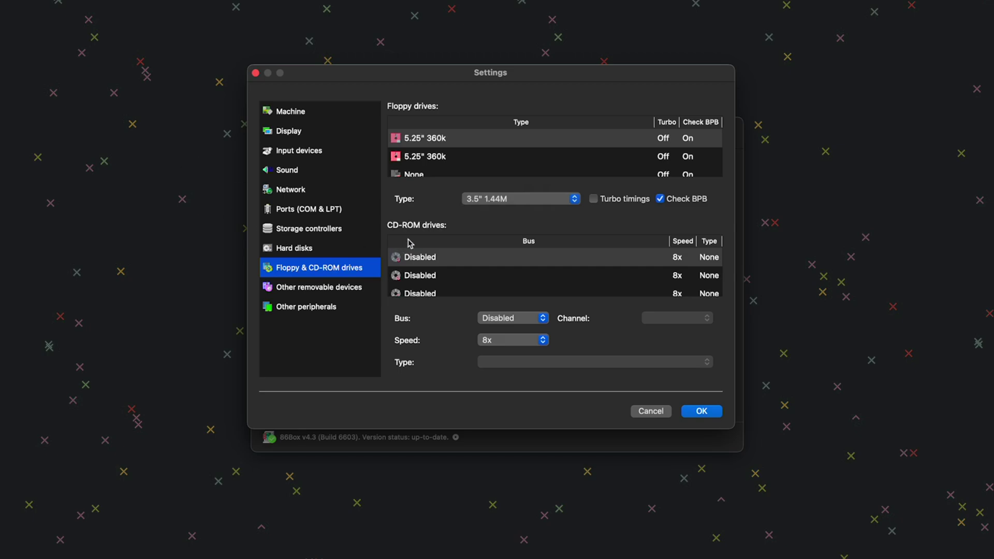
{"action": "left_click", "coordinate": [438, 258]}
{"action": "left_click", "coordinate": [496, 318]}
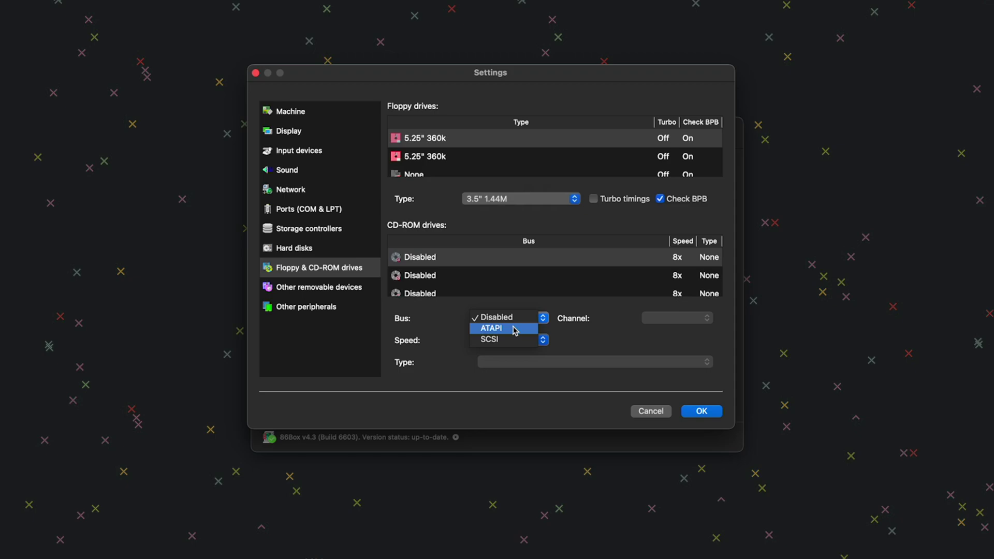
{"action": "left_click", "coordinate": [515, 329]}
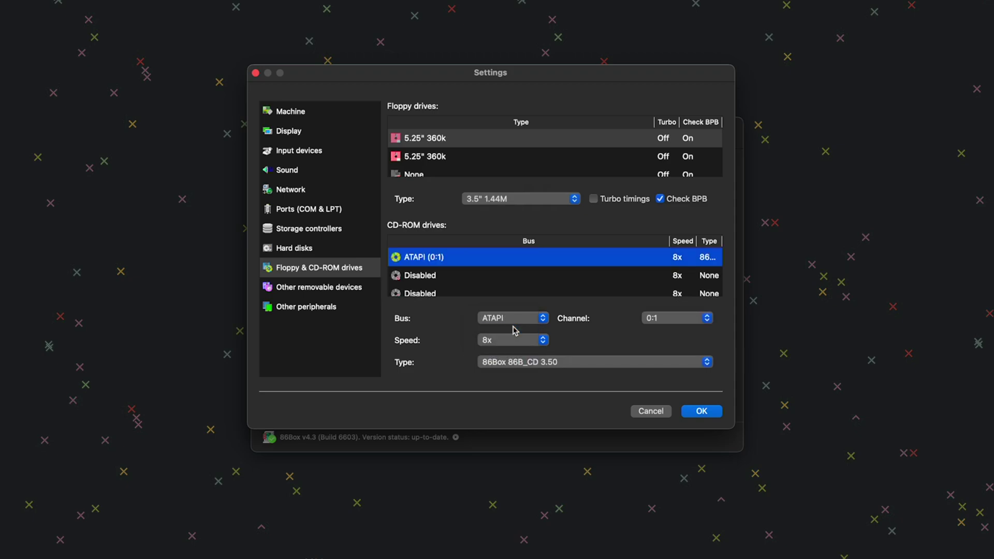
{"action": "left_click", "coordinate": [572, 364]}
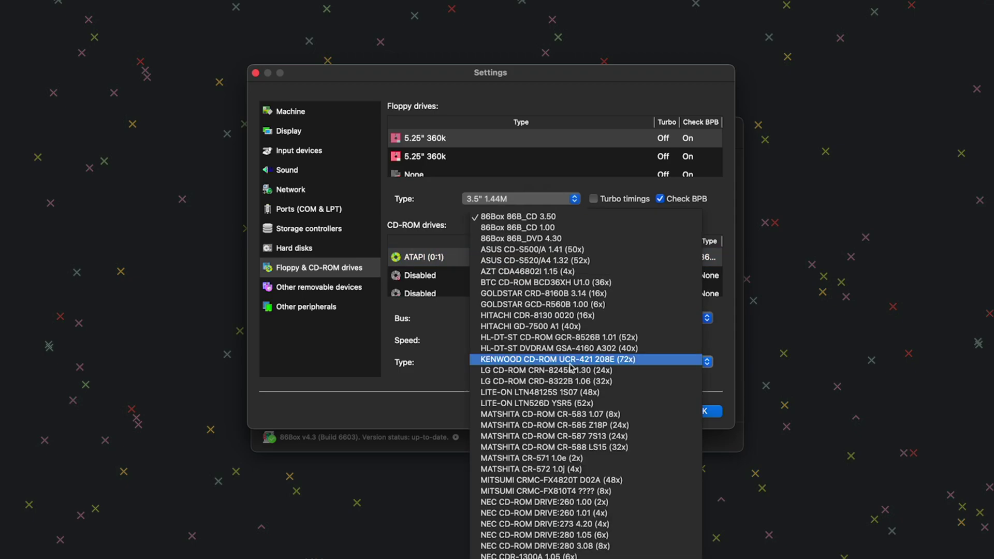
{"action": "left_click", "coordinate": [542, 227]}
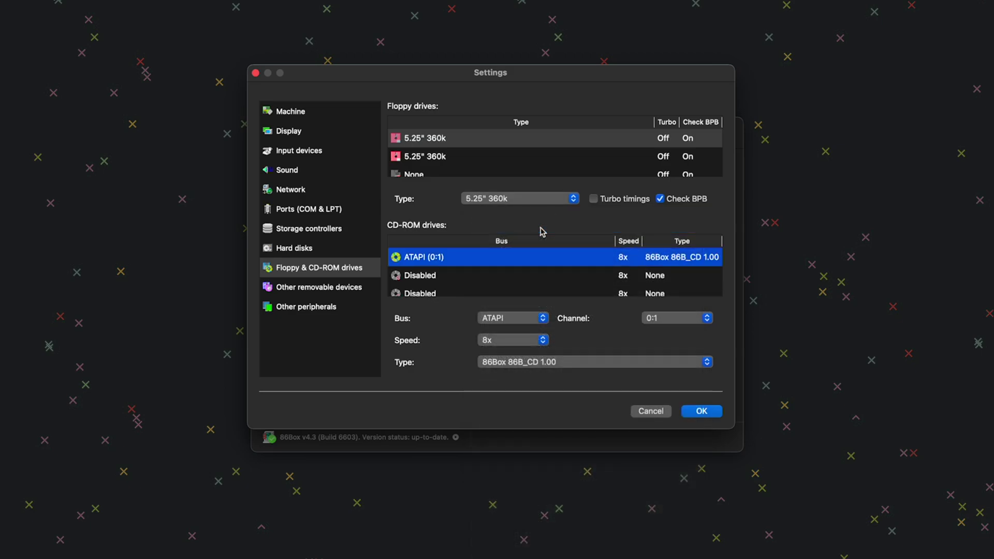
{"action": "left_click", "coordinate": [291, 307]}
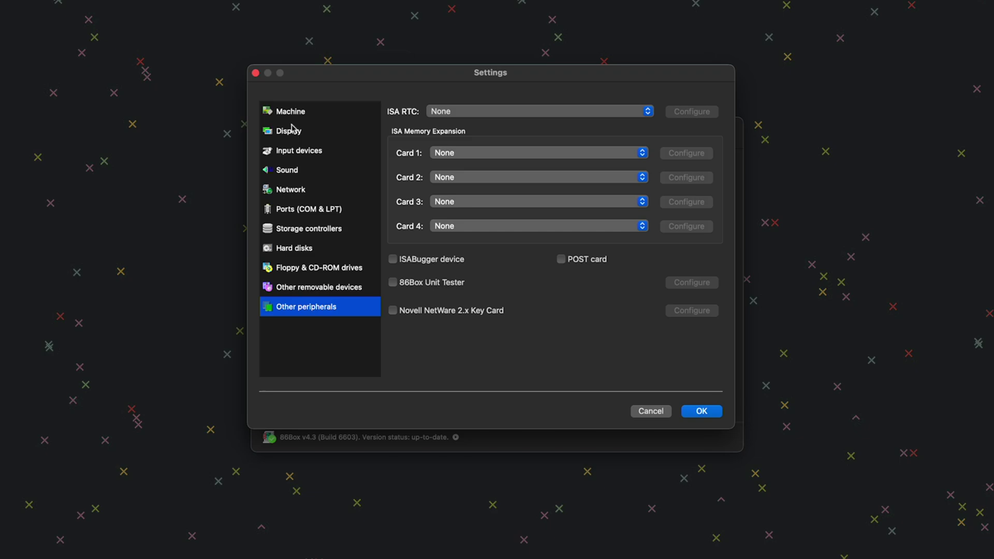
{"action": "left_click", "coordinate": [701, 412]}
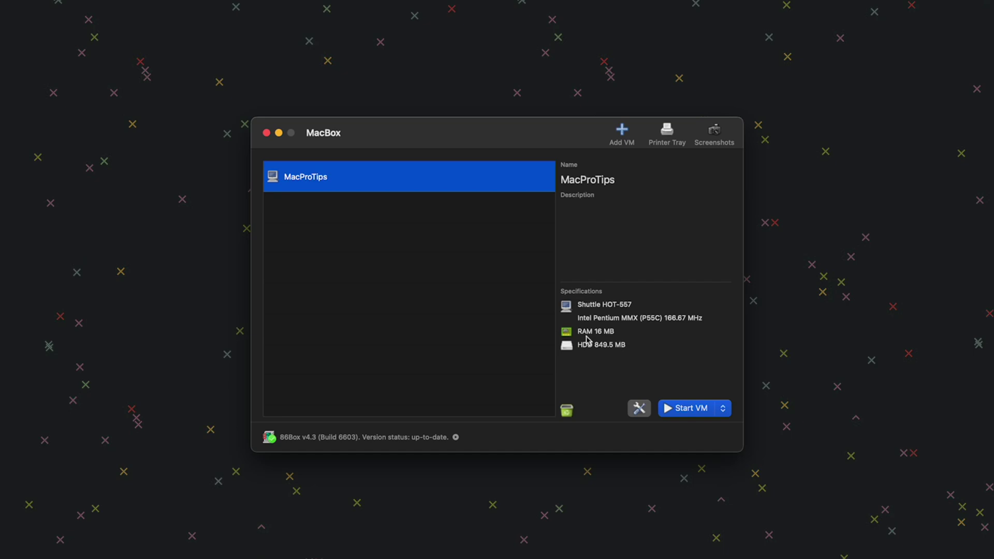
- Start the VM, enter BIOS setup and set the Boot Sequence to C only
{"action": "left_click", "coordinate": [687, 410]}
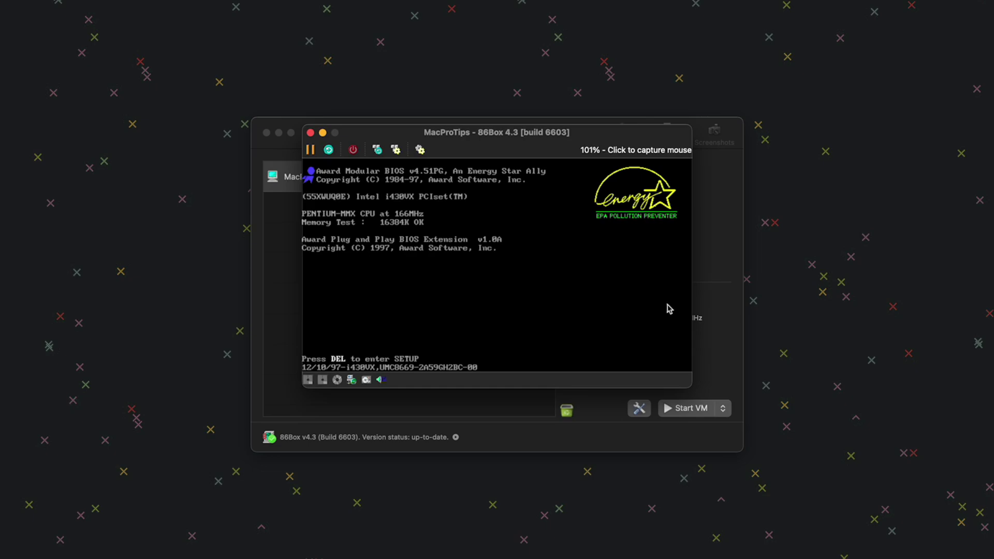
{"action": "key", "text": "Delete"}
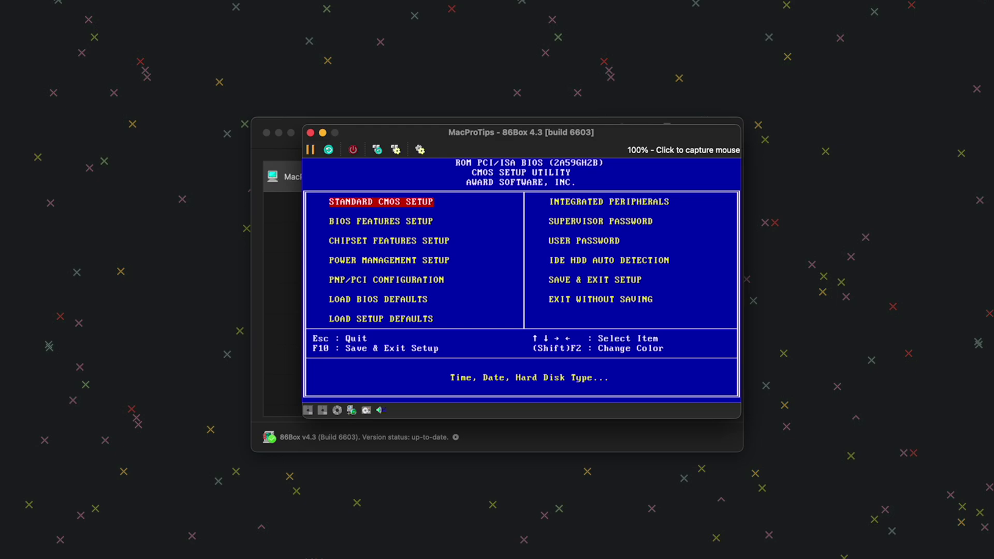
{"action": "key", "text": "Return"}
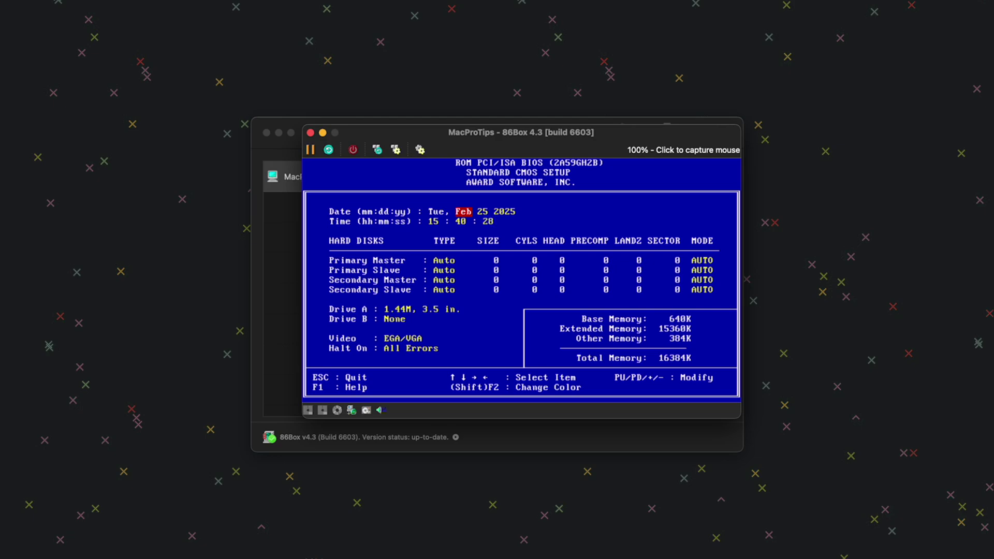
{"action": "key", "text": "Escape"}
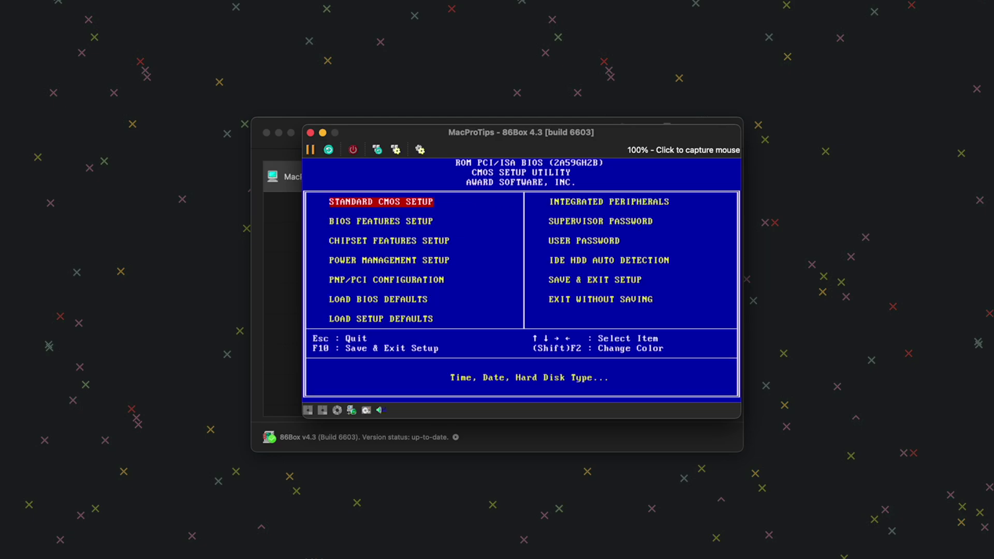
{"action": "key", "text": "Down"}
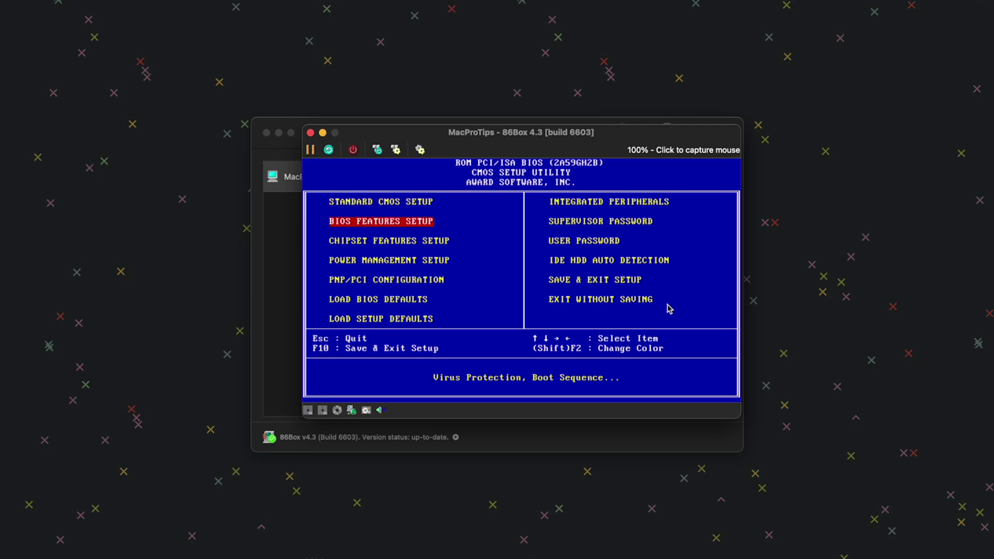
{"action": "key", "text": "Return"}
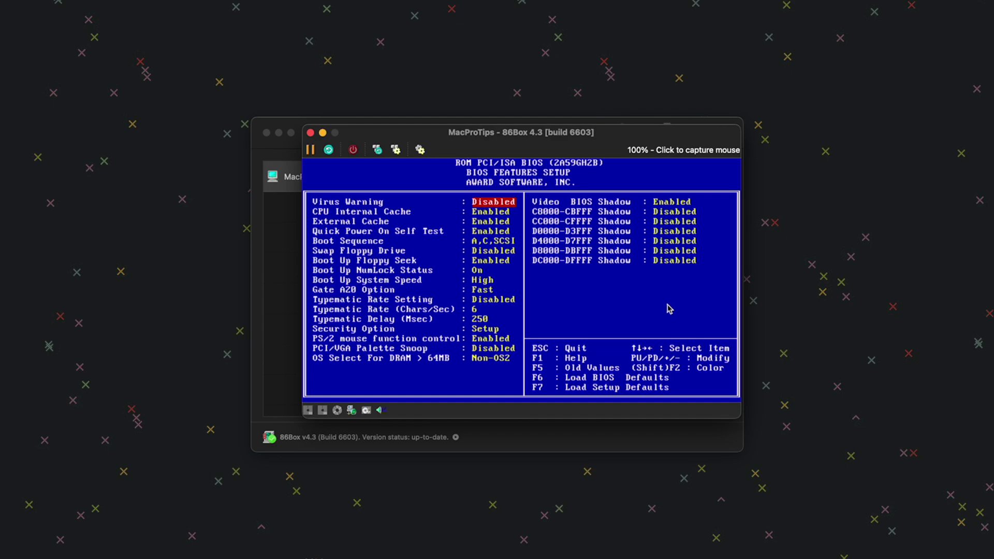
{"action": "key", "text": "Down"}
{"action": "key", "text": "Down"}
{"action": "key", "text": "Down"}
{"action": "key", "text": "Down"}
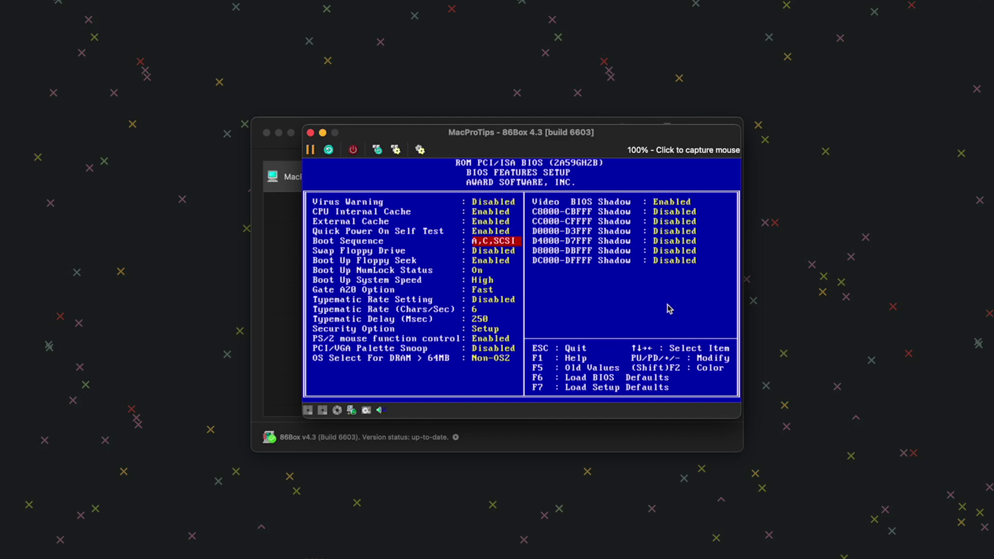
{"action": "key", "text": "Page_Up"}
{"action": "key", "text": "Page_Up"}
{"action": "key", "text": "Page_Up"}
{"action": "key", "text": "Page_Up"}
{"action": "key", "text": "Page_Up"}
{"action": "key", "text": "Page_Up"}
{"action": "key", "text": "Page_Up"}
{"action": "key", "text": "Page_Up"}
{"action": "key", "text": "Escape"}
- Set PNP OS Installed to Yes in PNP/PCI Configuration
{"action": "key", "text": "Down"}
{"action": "key", "text": "Down"}
{"action": "key", "text": "Down"}
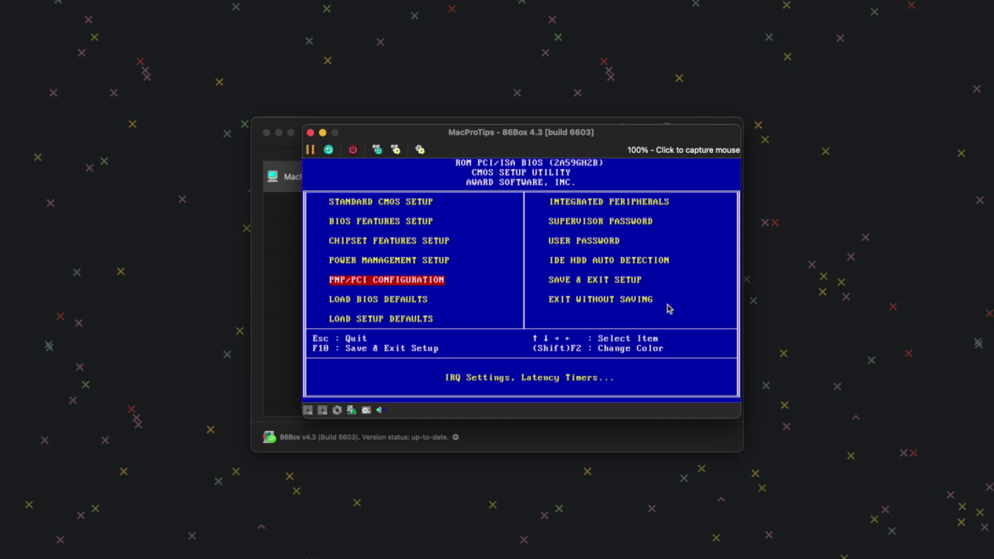
{"action": "key", "text": "Return"}
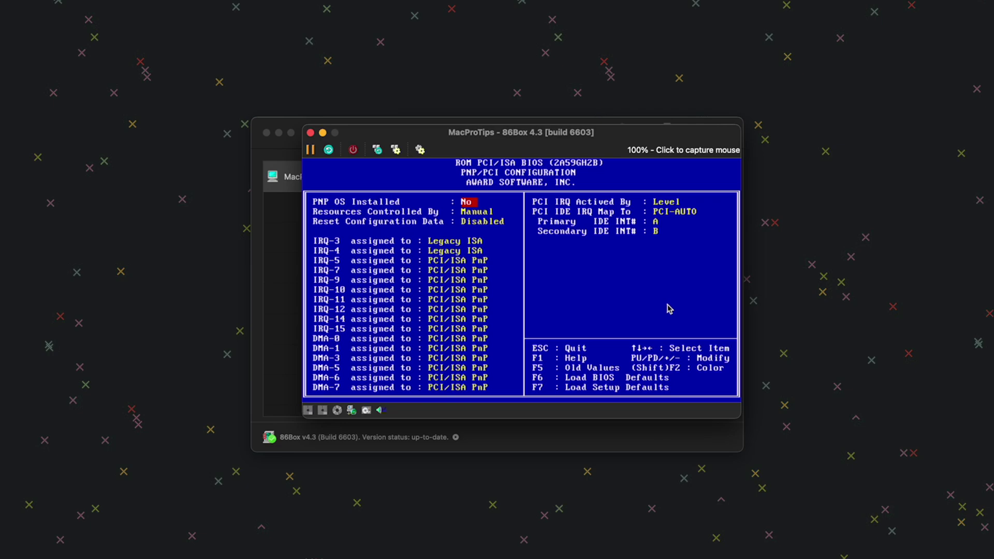
{"action": "key", "text": "Page_Down"}
{"action": "key", "text": "Escape"}
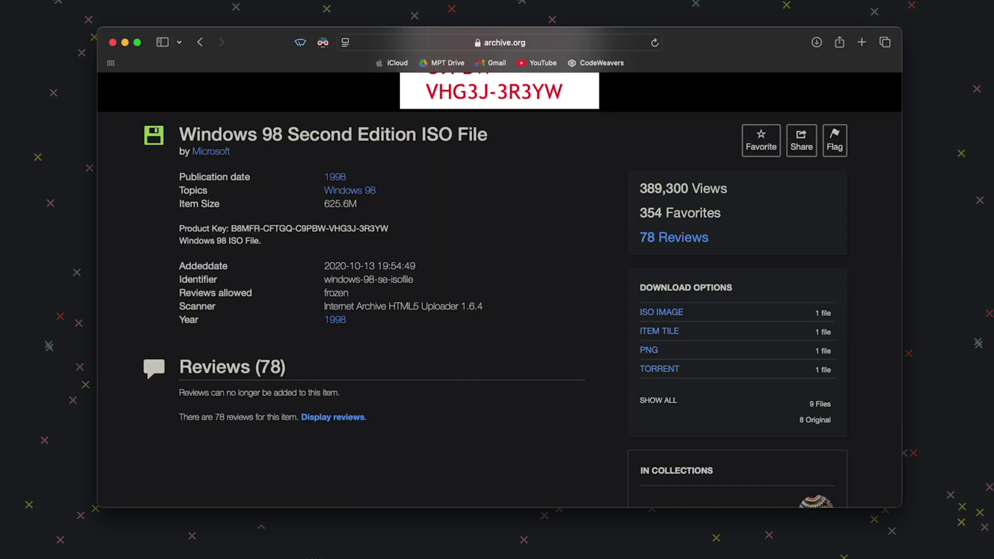
- Mount Windows 98 Second Edition.iso from Downloads as the virtual CD image
{"action": "key", "text": "super+Tab"}
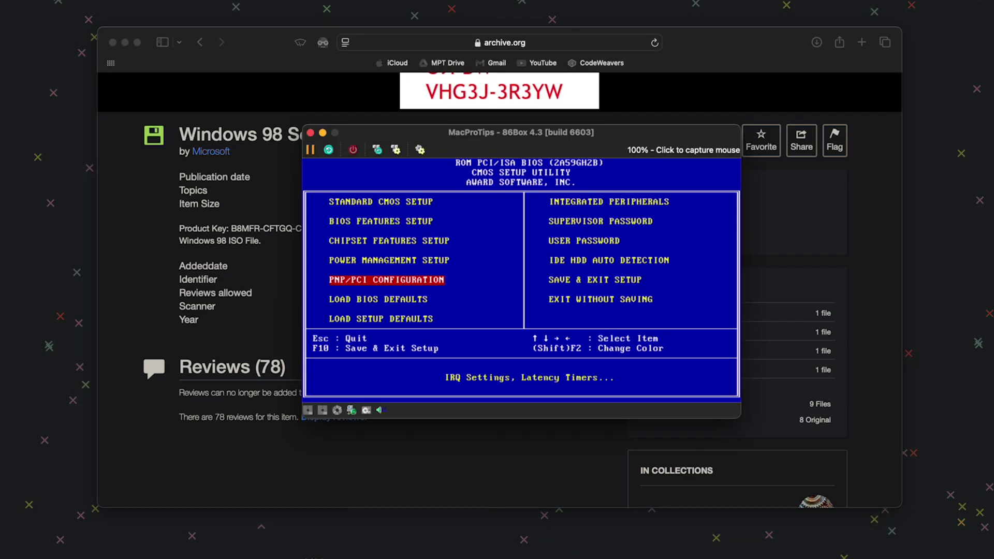
{"action": "left_click", "coordinate": [337, 412]}
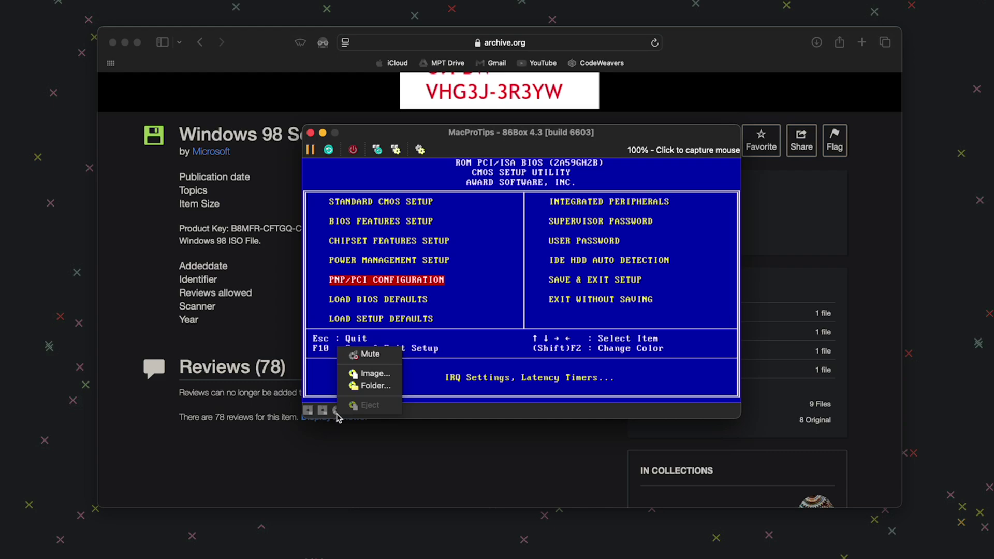
{"action": "left_click", "coordinate": [370, 374]}
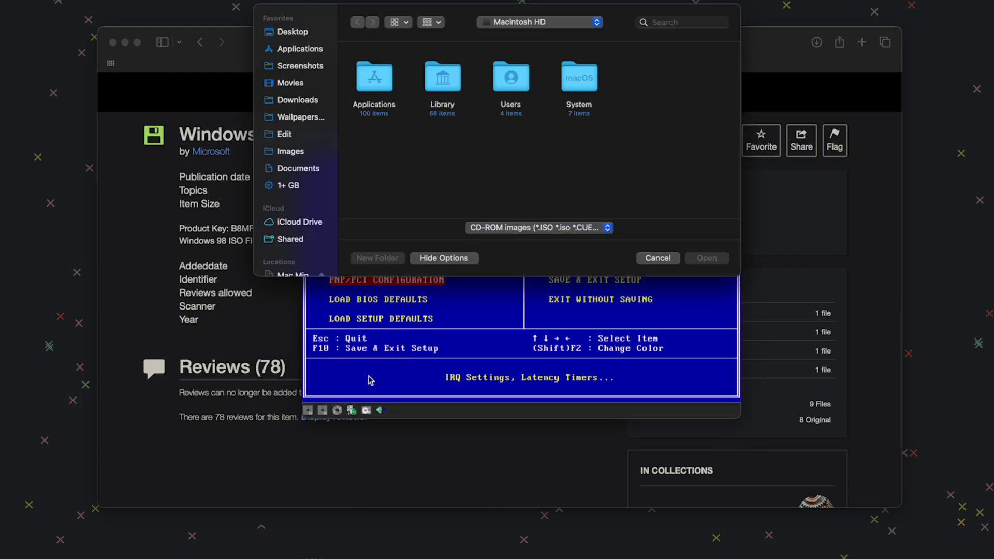
{"action": "left_click", "coordinate": [299, 102]}
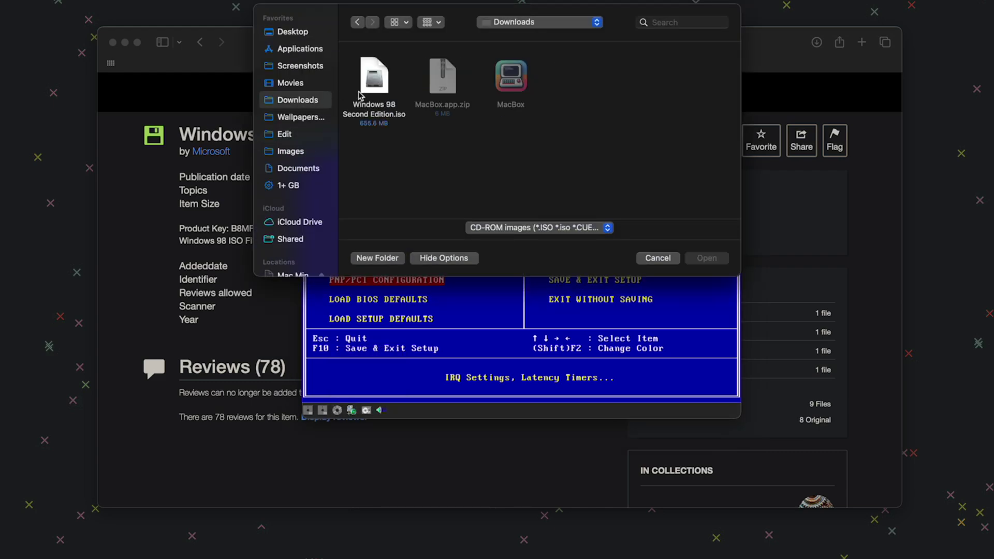
{"action": "left_click", "coordinate": [385, 93]}
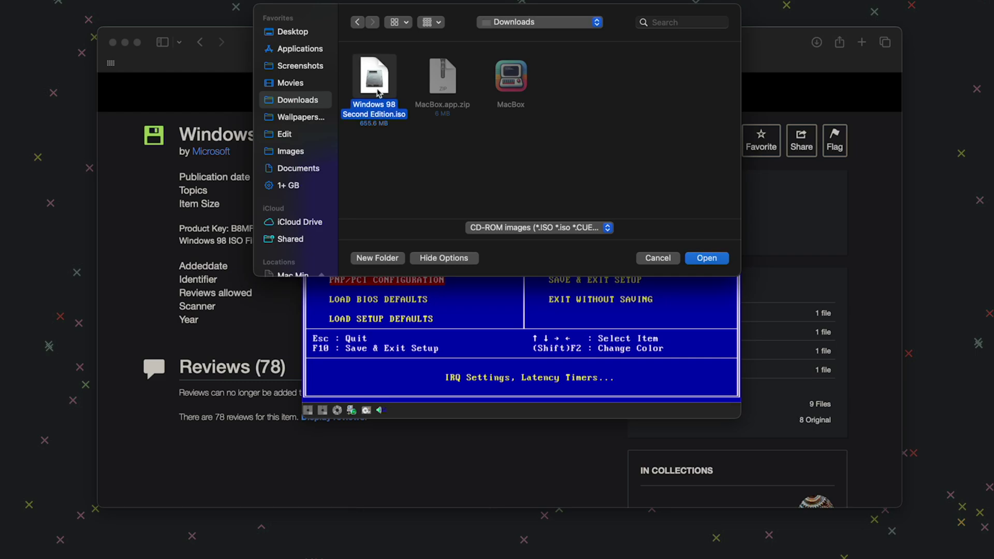
{"action": "left_click", "coordinate": [699, 261]}
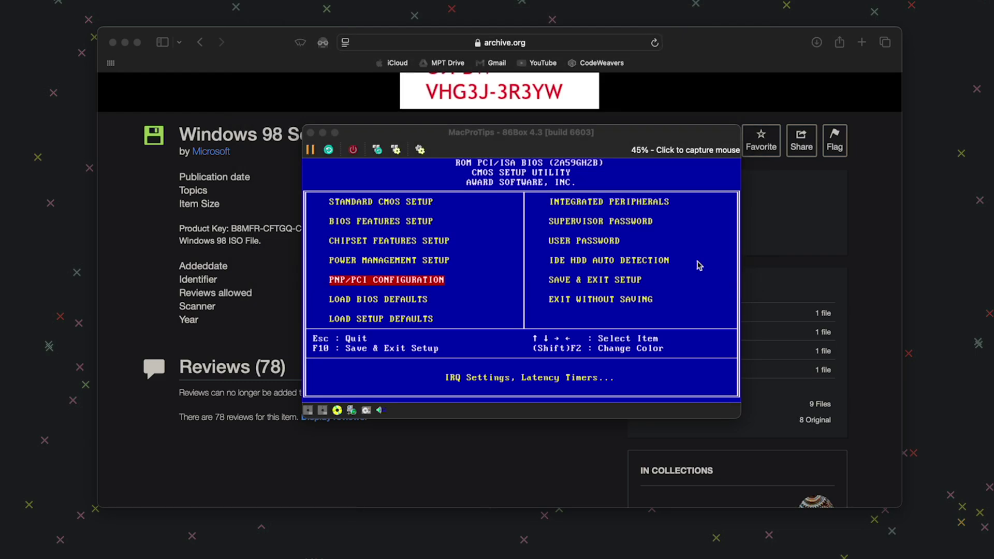
- Save the BIOS settings and exit to reboot the PC
{"action": "key", "text": "Right"}
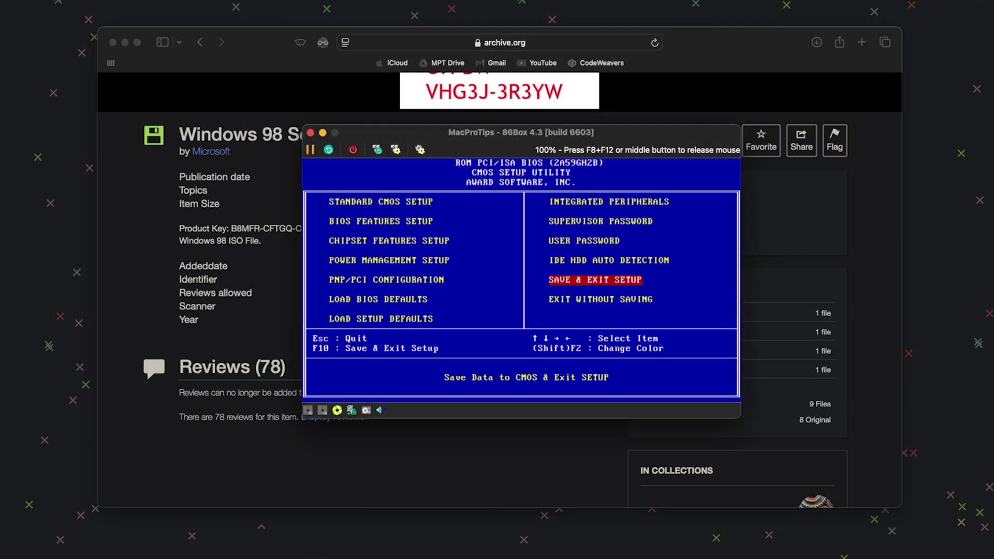
{"action": "key", "text": "Return"}
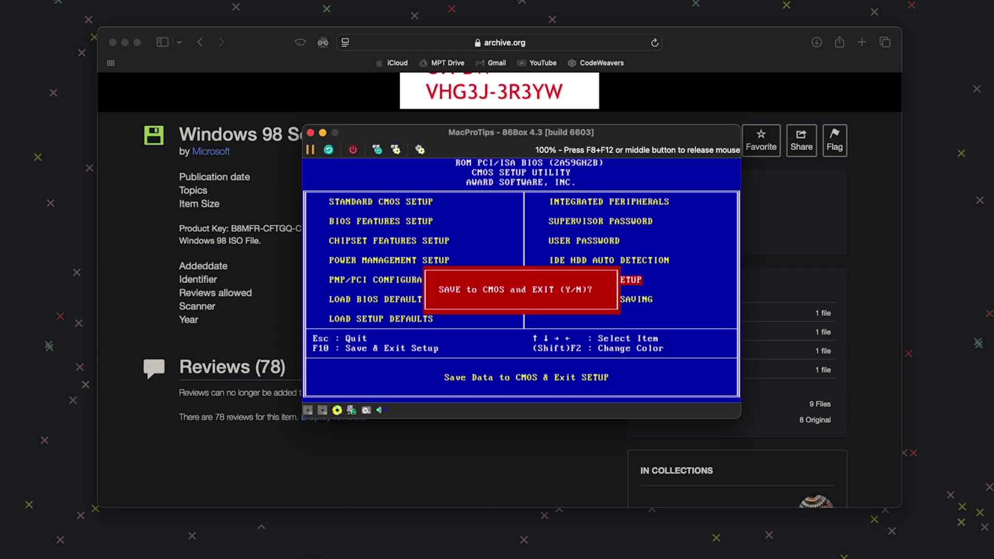
{"action": "key", "text": "y"}
{"action": "key", "text": "Return"}
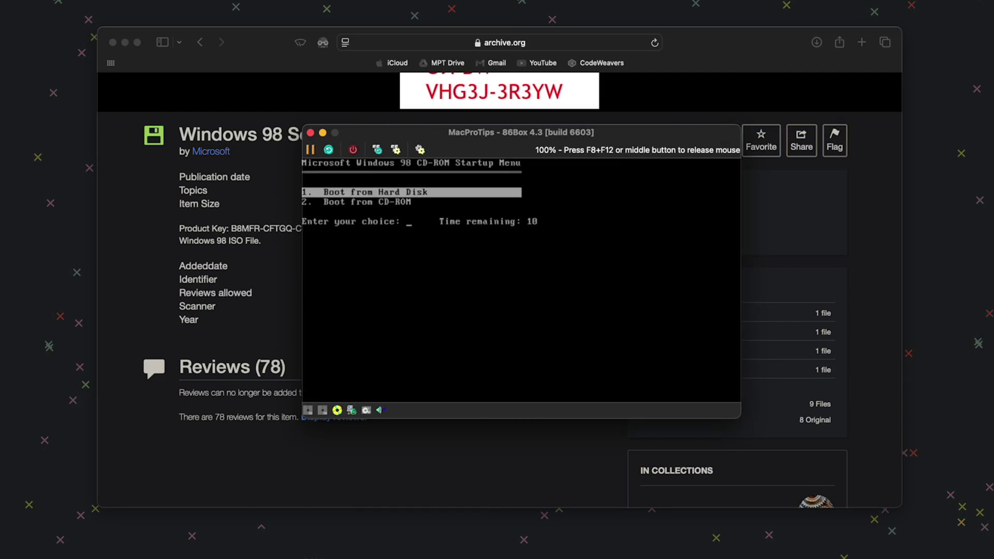
- Boot from the CD-ROM and start Windows 98 Setup past the welcome screen
{"action": "key", "text": "Down"}
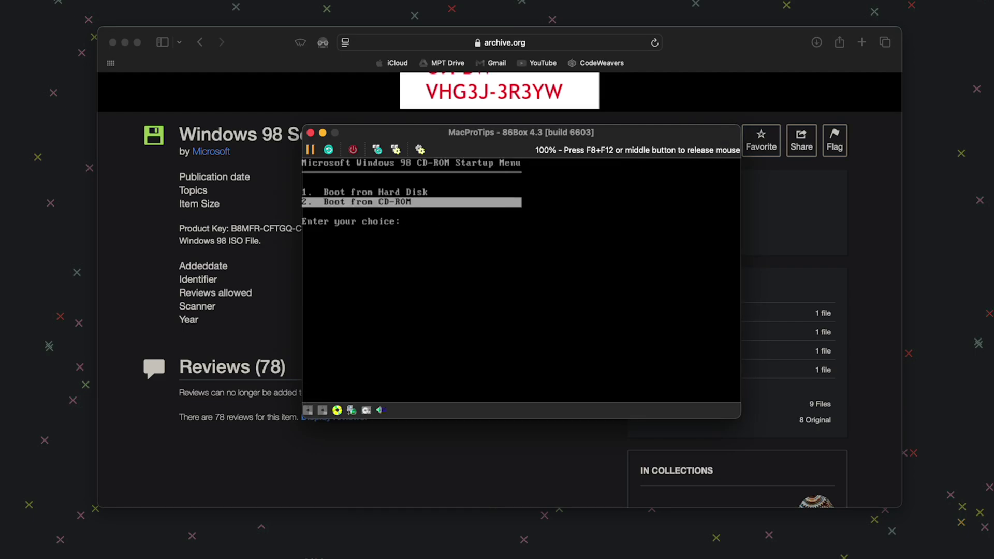
{"action": "key", "text": "Return"}
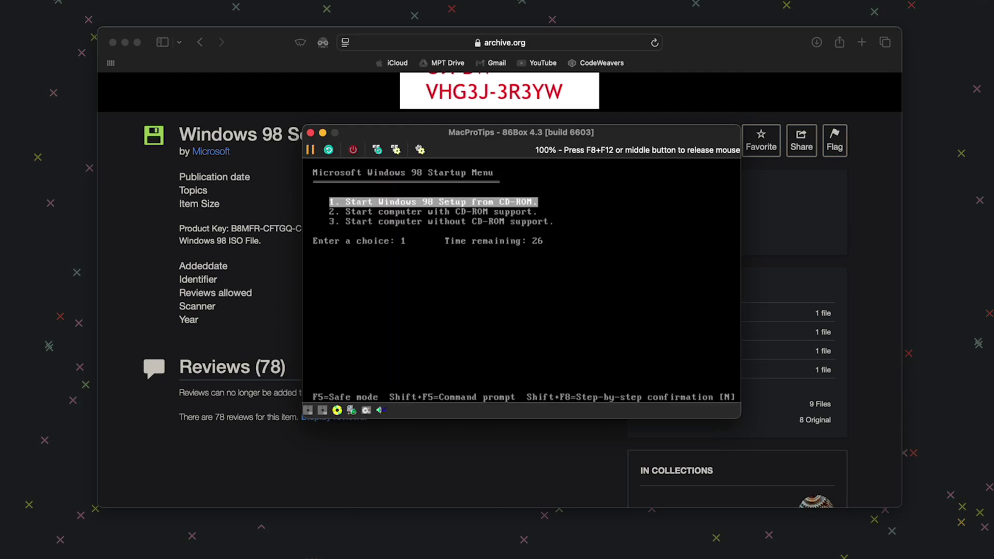
{"action": "key", "text": "Return"}
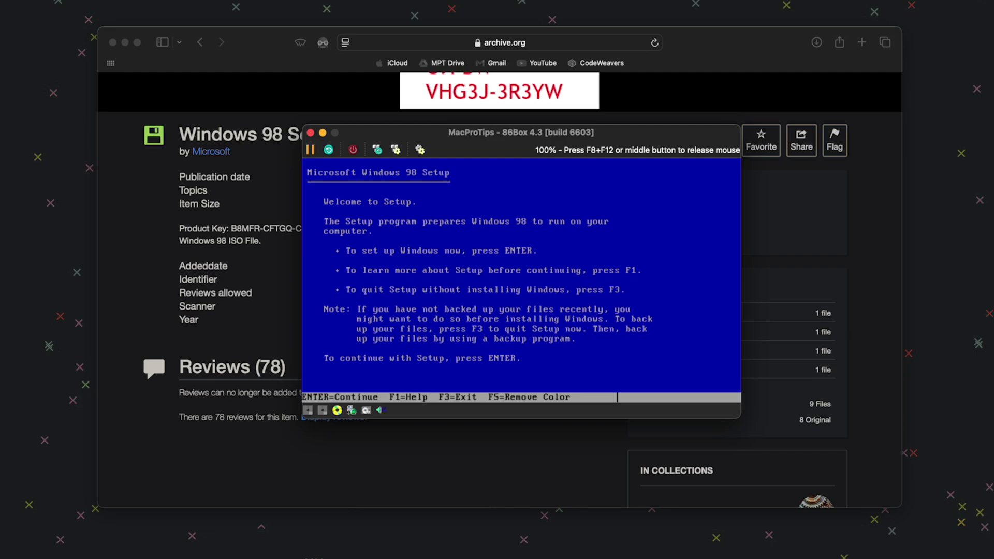
{"action": "key", "text": "Return"}
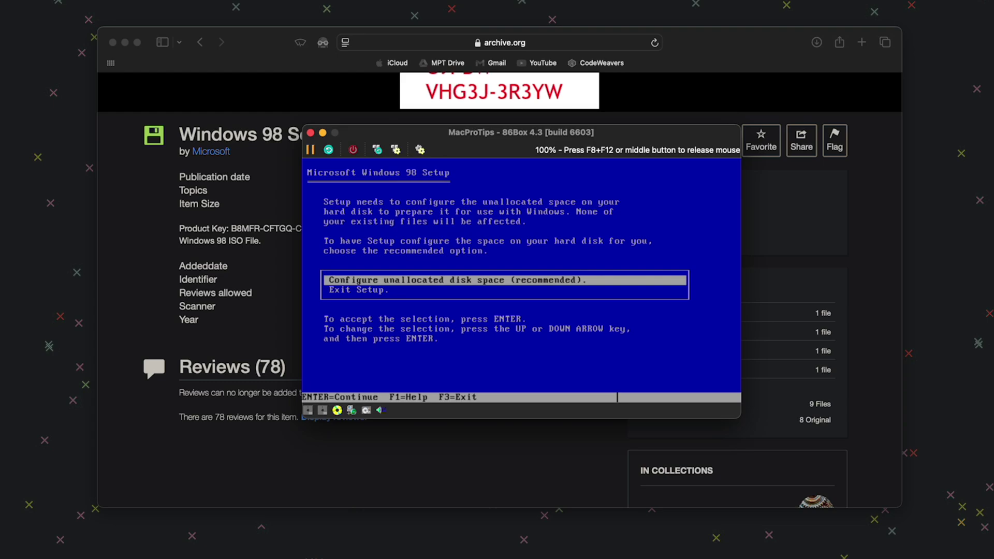
- Configure the unallocated disk space with large disk support enabled, then restart
{"action": "key", "text": "Return"}
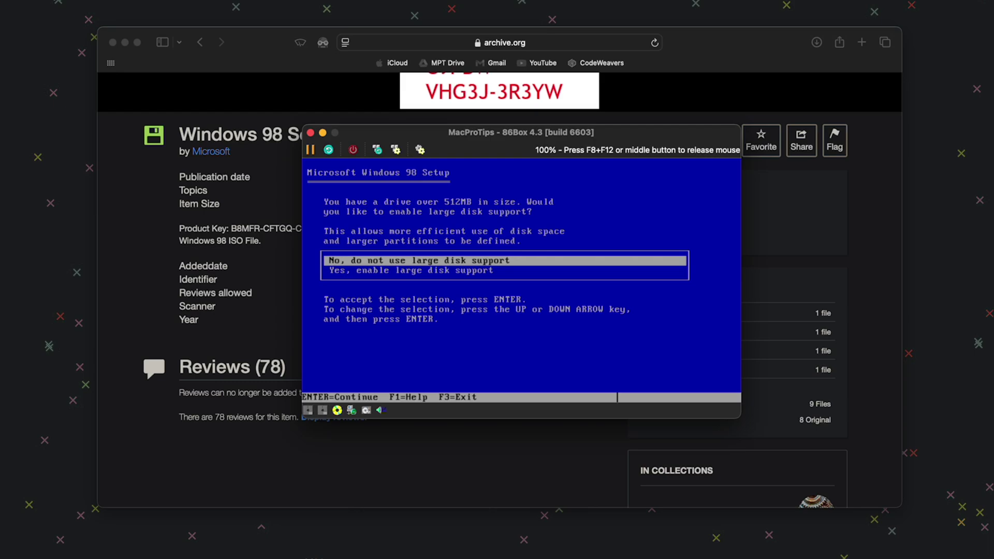
{"action": "key", "text": "Down"}
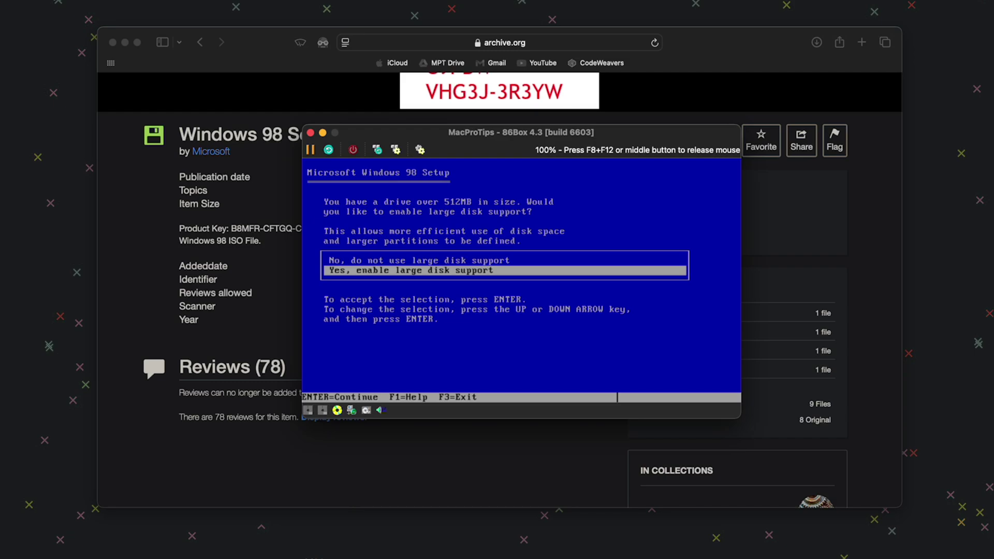
{"action": "key", "text": "Return"}
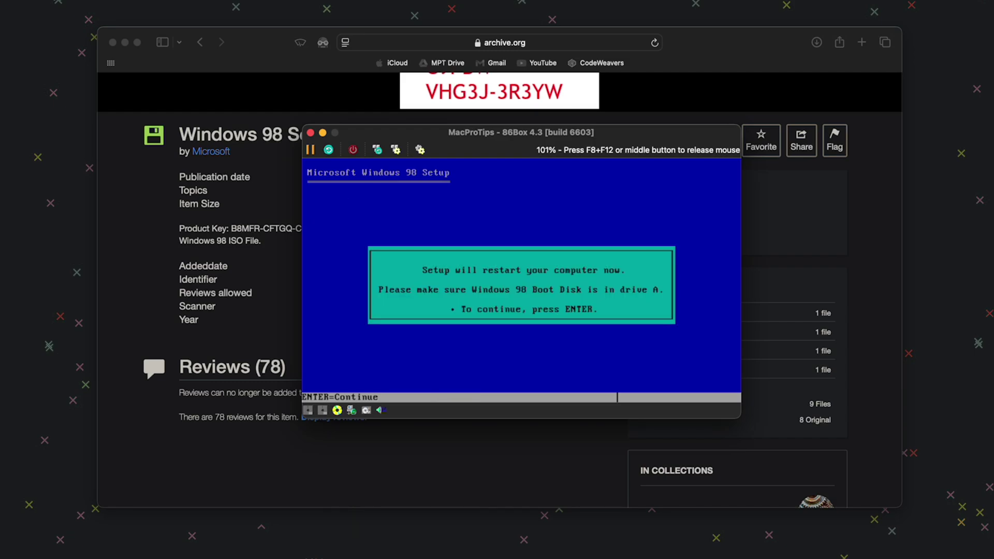
{"action": "key", "text": "Return"}
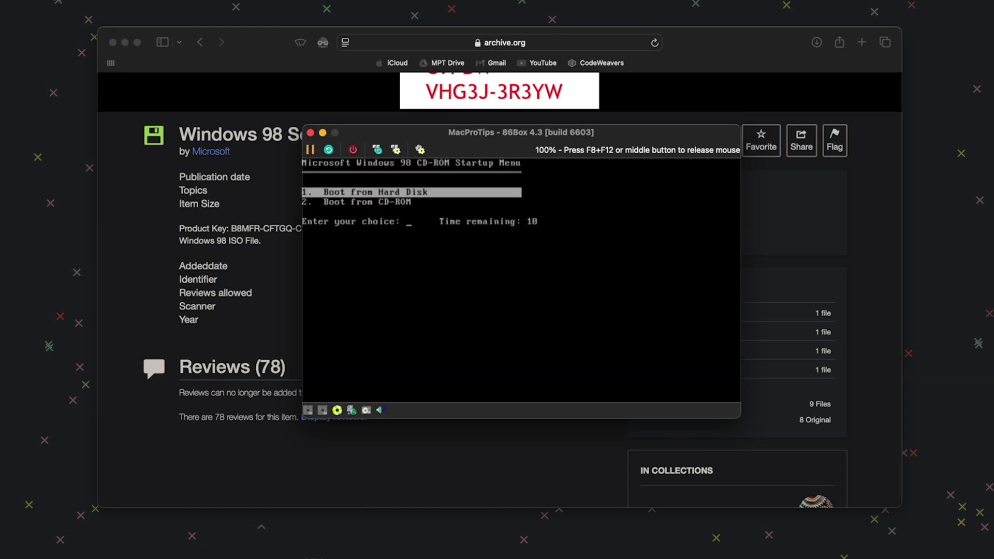
- Boot from the CD-ROM again, start Setup from the CD and run the routine check
{"action": "key", "text": "Down"}
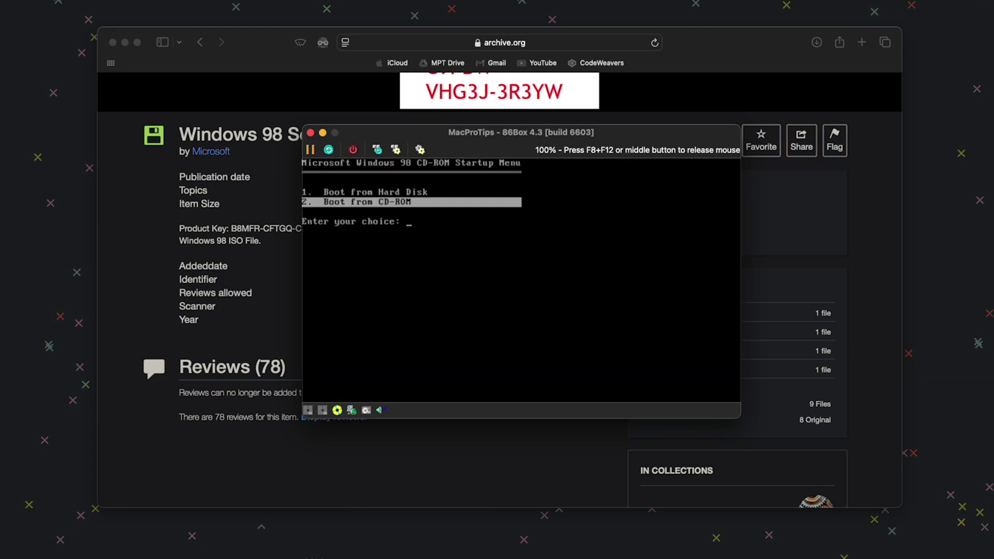
{"action": "key", "text": "Return"}
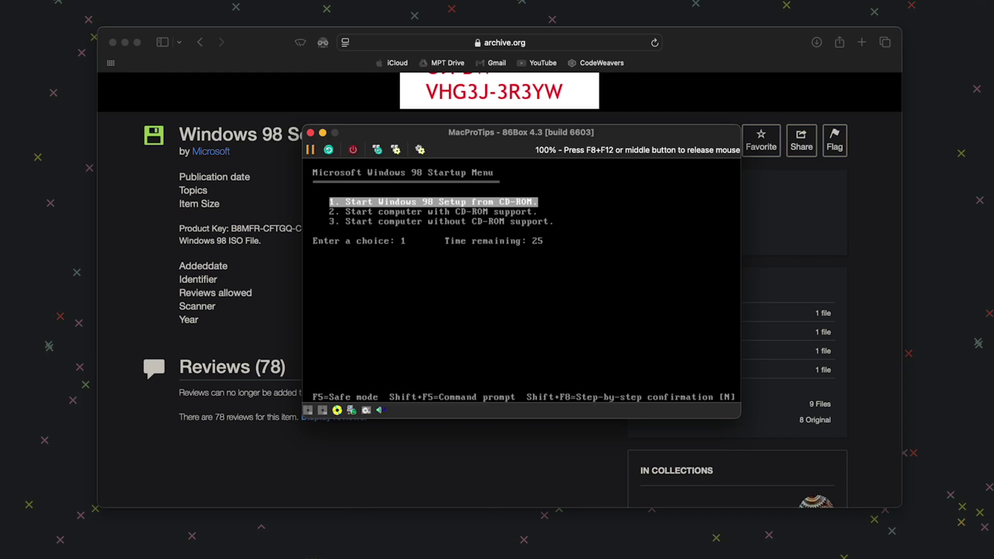
{"action": "key", "text": "Return"}
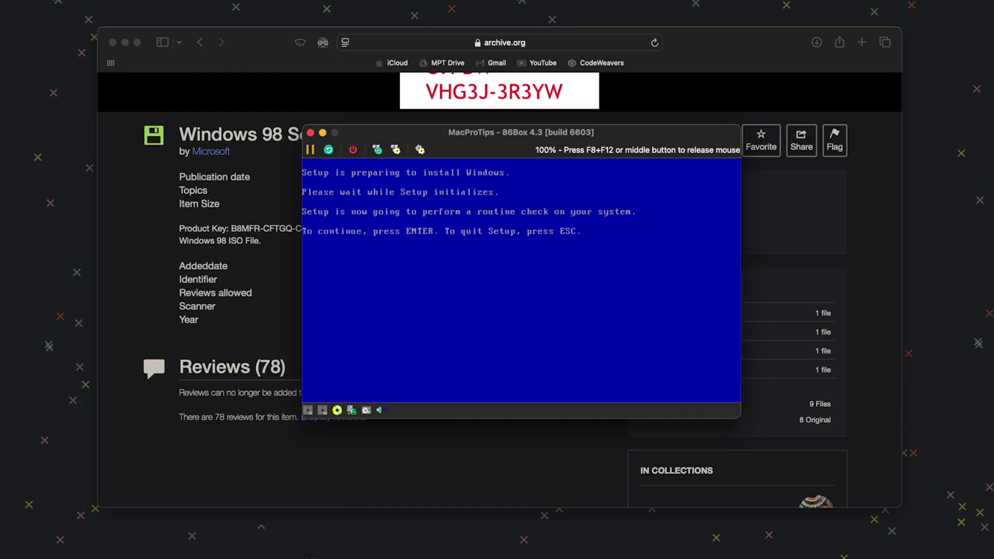
{"action": "key", "text": "Return"}
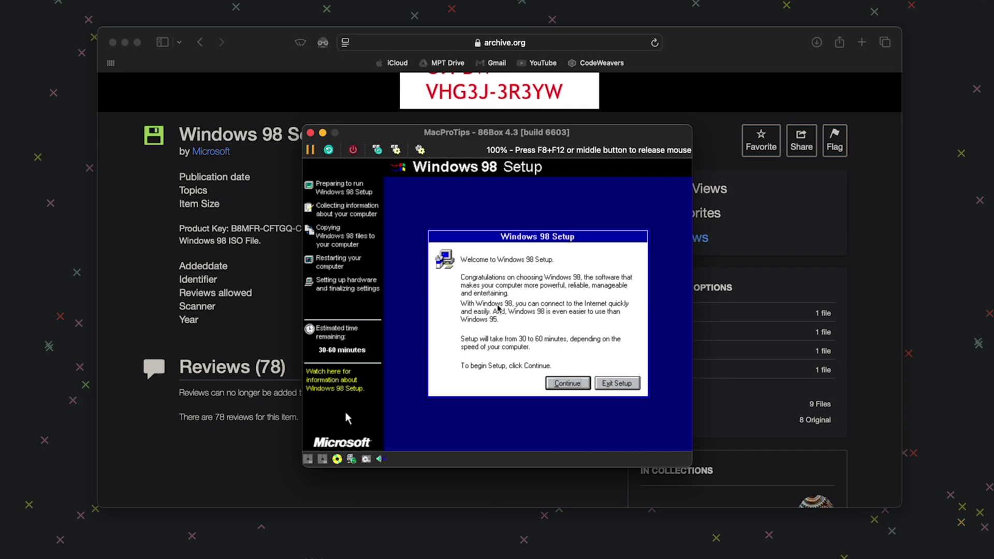
{"action": "key", "text": "F8+F12"}
- Make the emulator window resizeable, resize it, and continue into Windows 98 Setup
{"action": "left_click", "coordinate": [74, 4]}
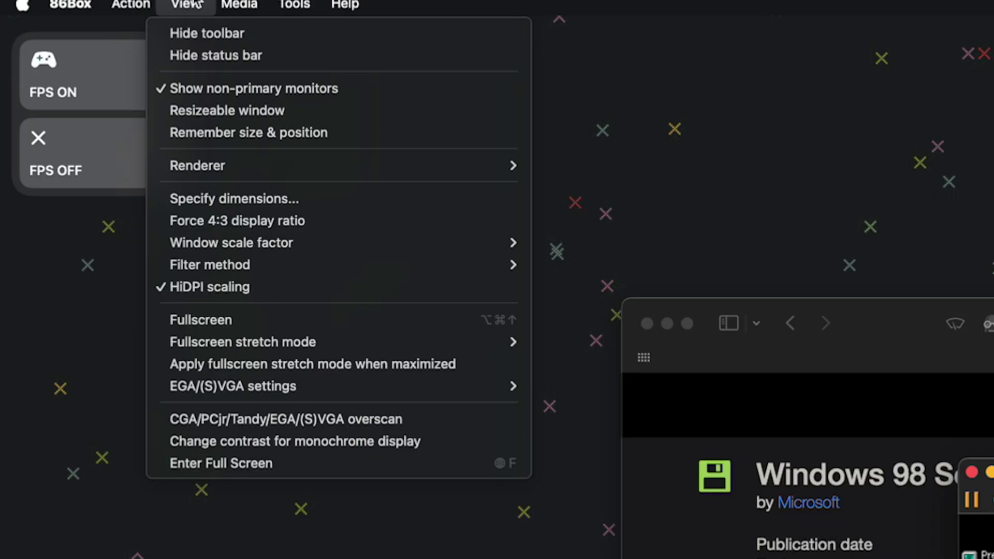
{"action": "left_click", "coordinate": [239, 114]}
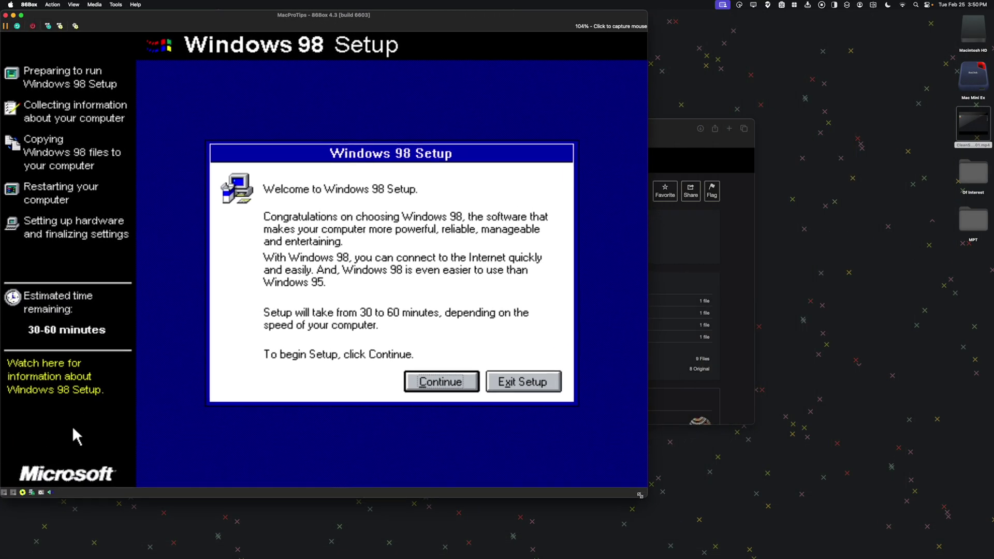
{"action": "left_click_drag", "start_coordinate": [402, 15], "coordinate": [609, 55]}
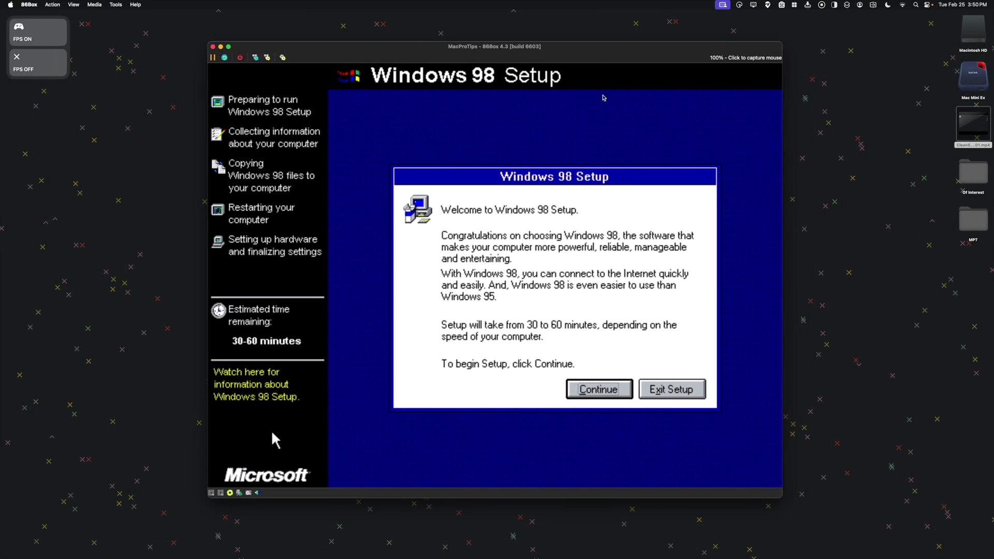
{"action": "left_click", "coordinate": [438, 406]}
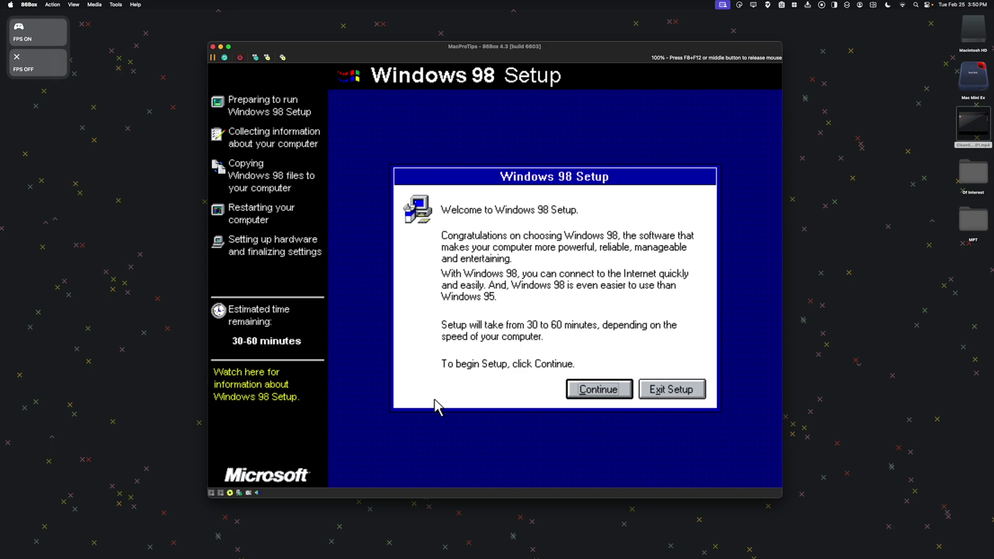
{"action": "left_click", "coordinate": [602, 393]}
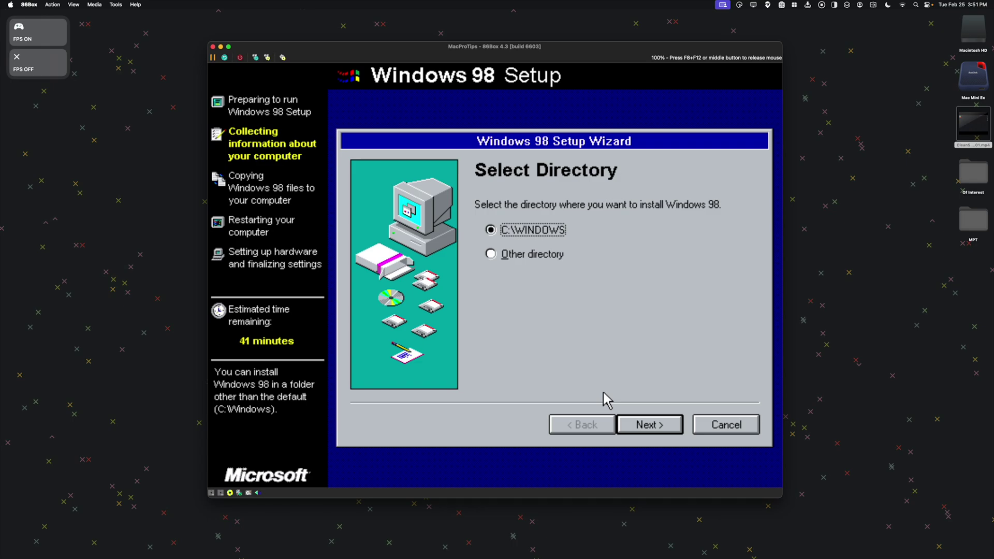
- Install to C:\WINDOWS with Typical setup, common components, computer name MPT and United States
{"action": "left_click", "coordinate": [643, 428]}
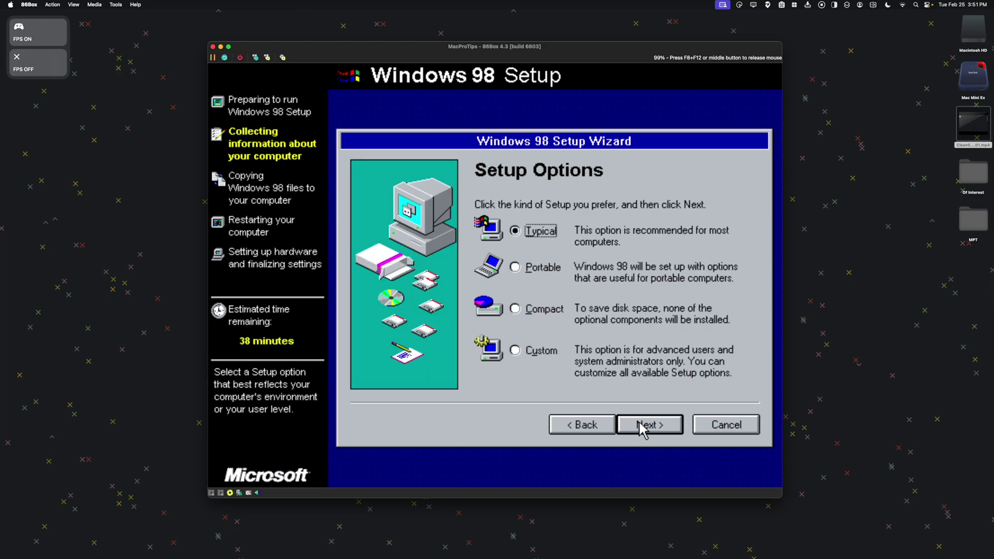
{"action": "left_click", "coordinate": [640, 424]}
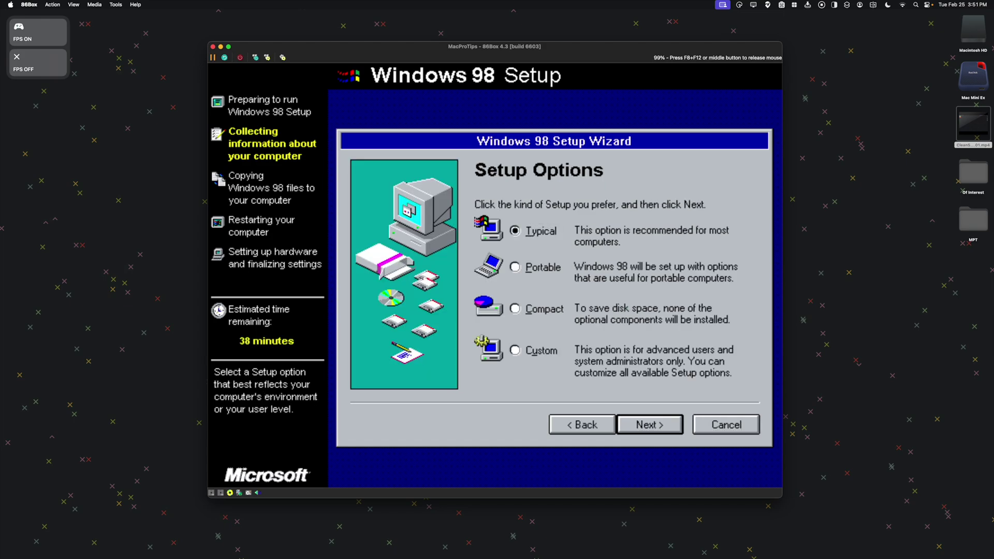
{"action": "left_click", "coordinate": [640, 424]}
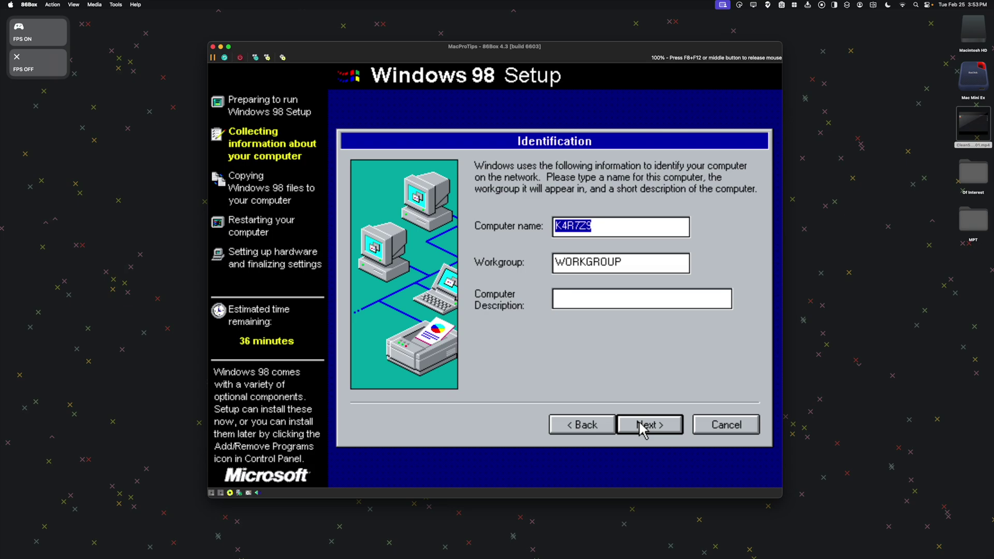
{"action": "type", "text": "MPT"}
{"action": "left_click", "coordinate": [641, 425]}
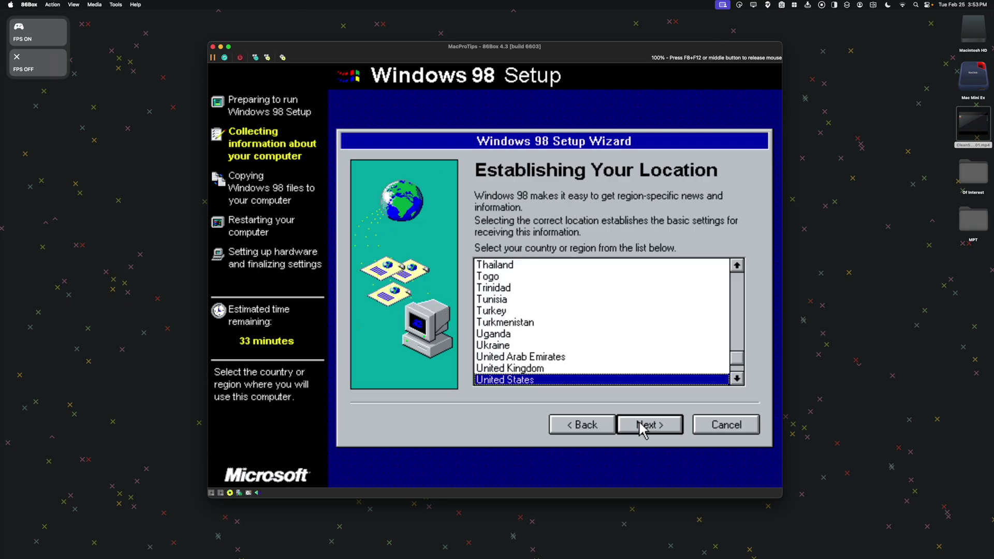
{"action": "left_click", "coordinate": [642, 427]}
{"action": "left_click", "coordinate": [640, 423]}
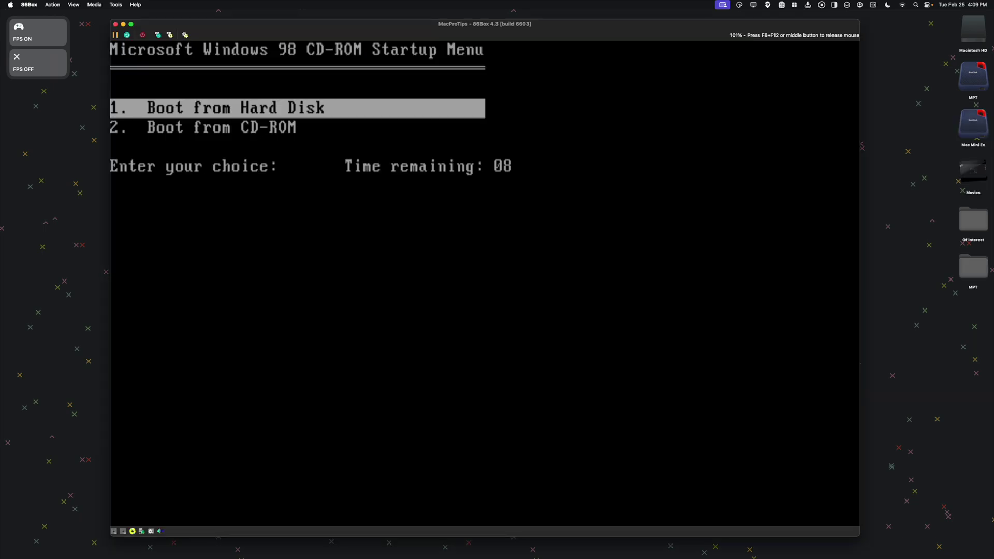
- Boot from the hard disk, enter the user name, accept the licence, enter the product key and finish
{"action": "key", "text": "Return"}
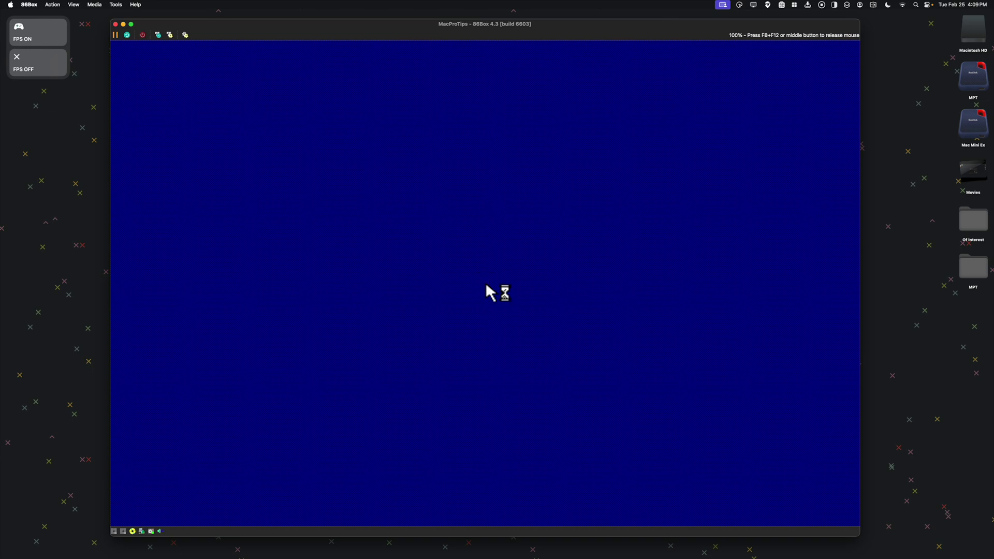
{"action": "type", "text": "MP"}
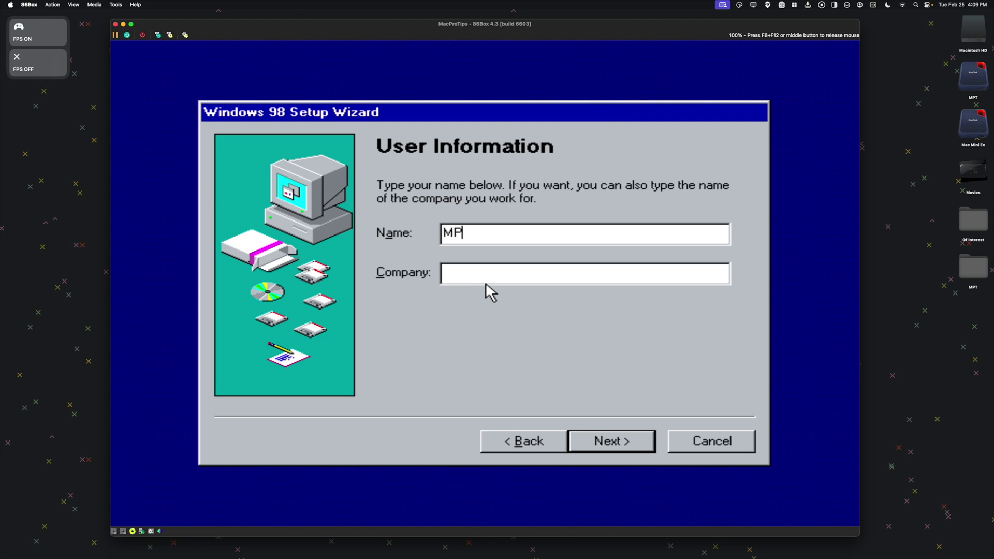
{"action": "type", "text": "T"}
{"action": "left_click", "coordinate": [594, 441]}
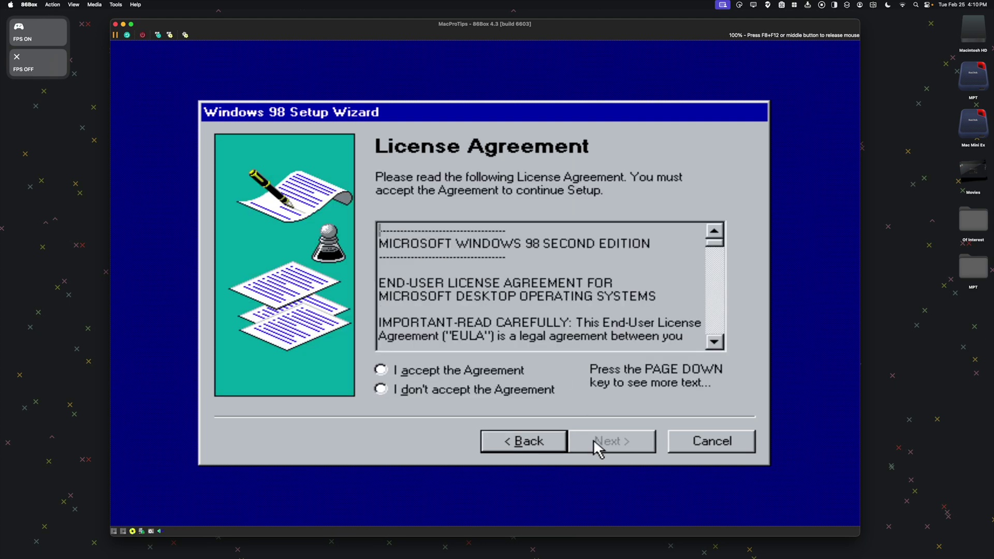
{"action": "left_click", "coordinate": [483, 373]}
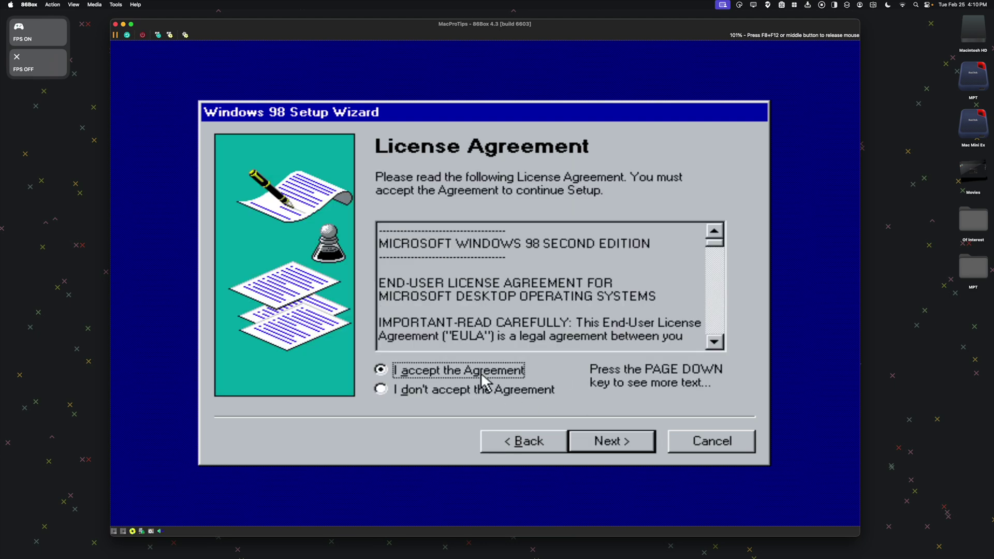
{"action": "left_click", "coordinate": [605, 438]}
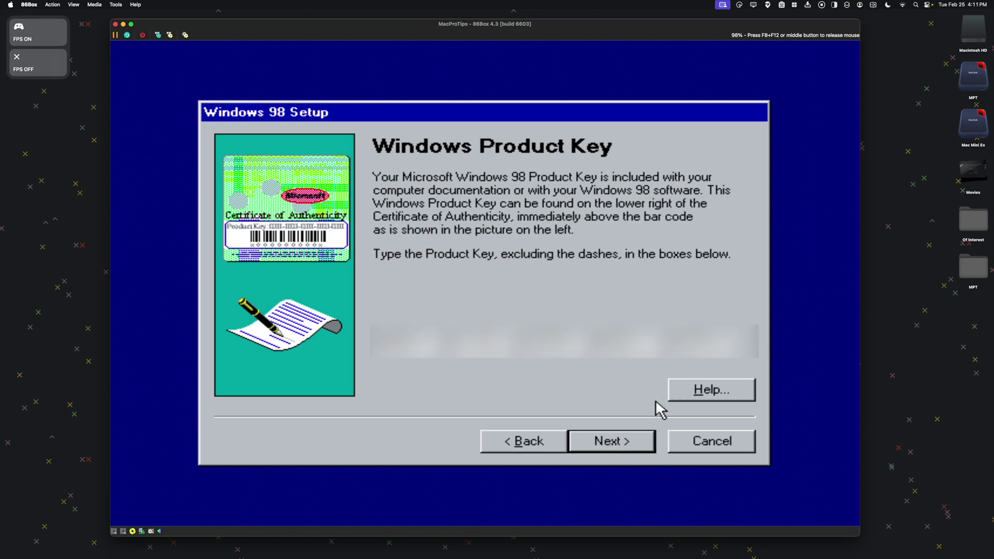
{"action": "left_click", "coordinate": [624, 439]}
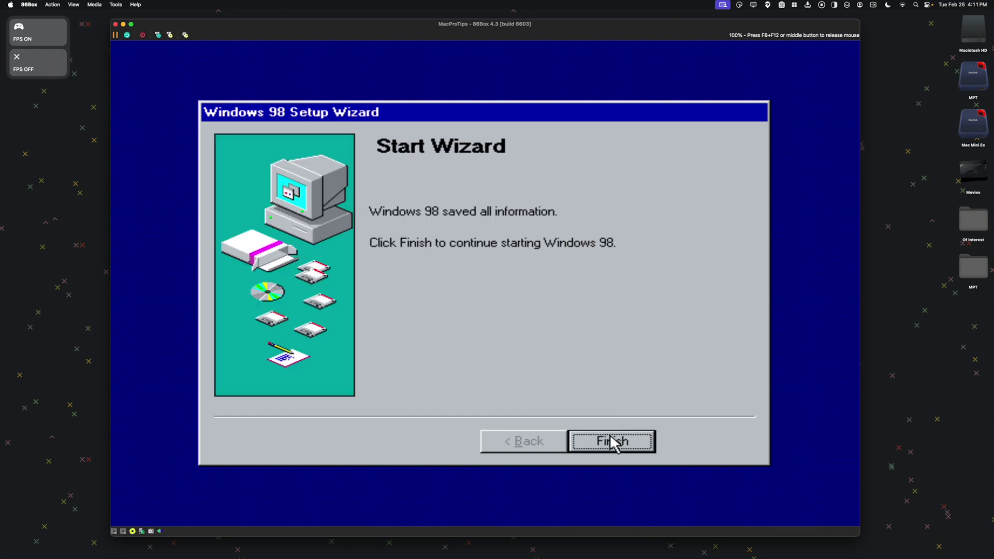
{"action": "left_click", "coordinate": [613, 443]}
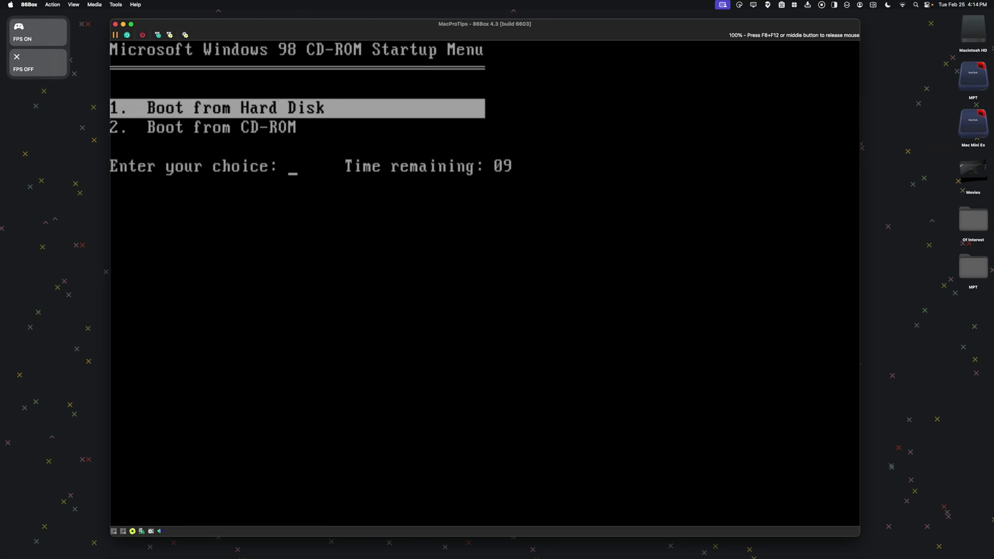
- Continue setup from the hard disk and set the time zone to Eastern Time (US & Canada)
{"action": "key", "text": "Return"}
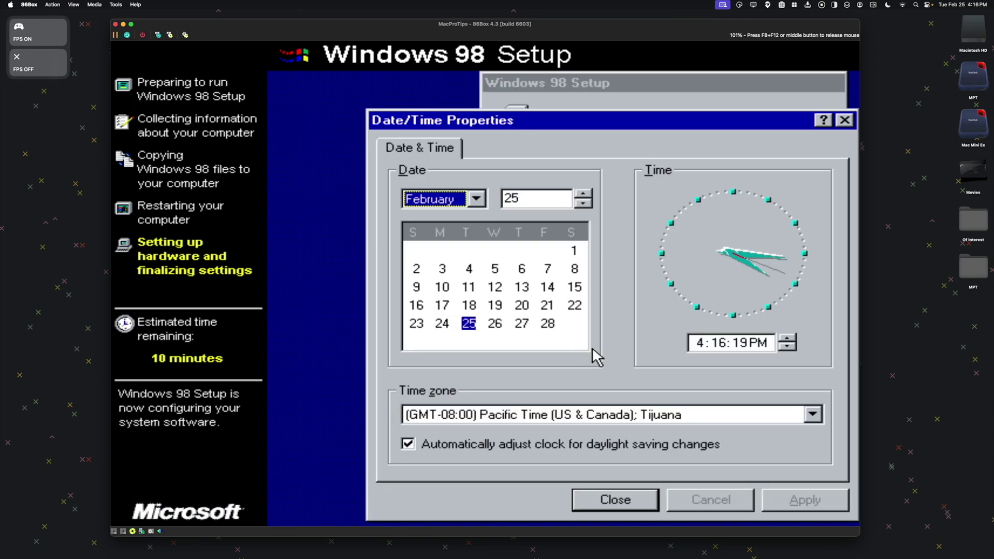
{"action": "left_click", "coordinate": [799, 414]}
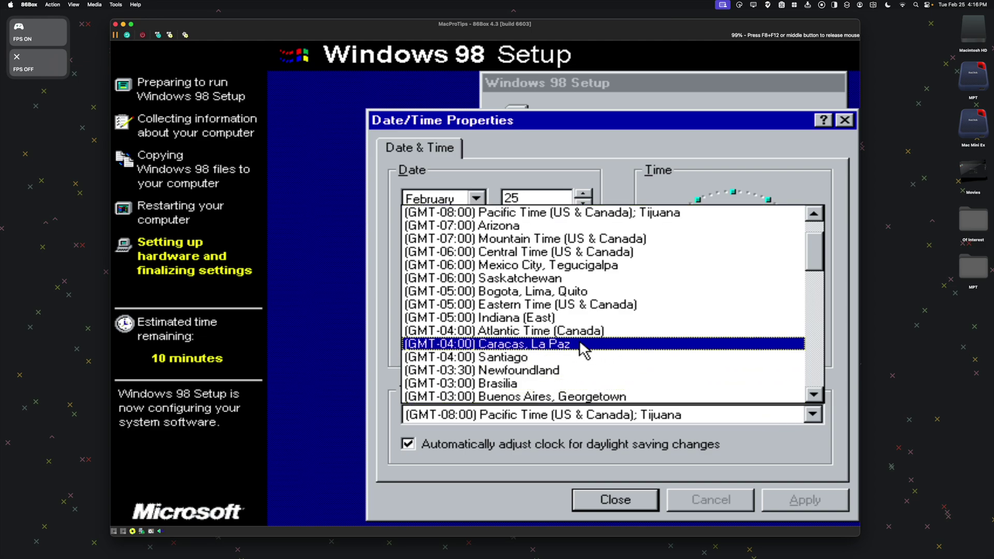
{"action": "left_click", "coordinate": [518, 306]}
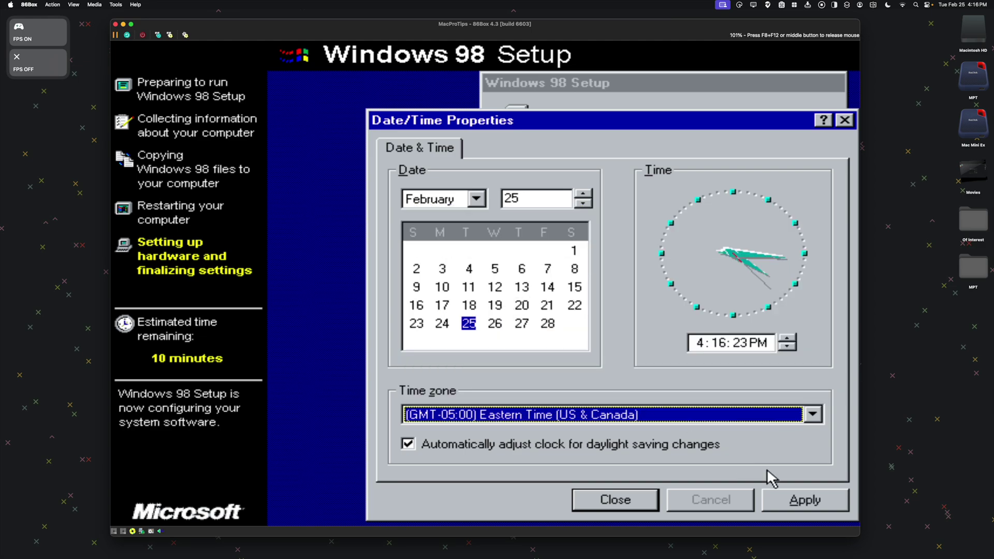
{"action": "left_click", "coordinate": [810, 500]}
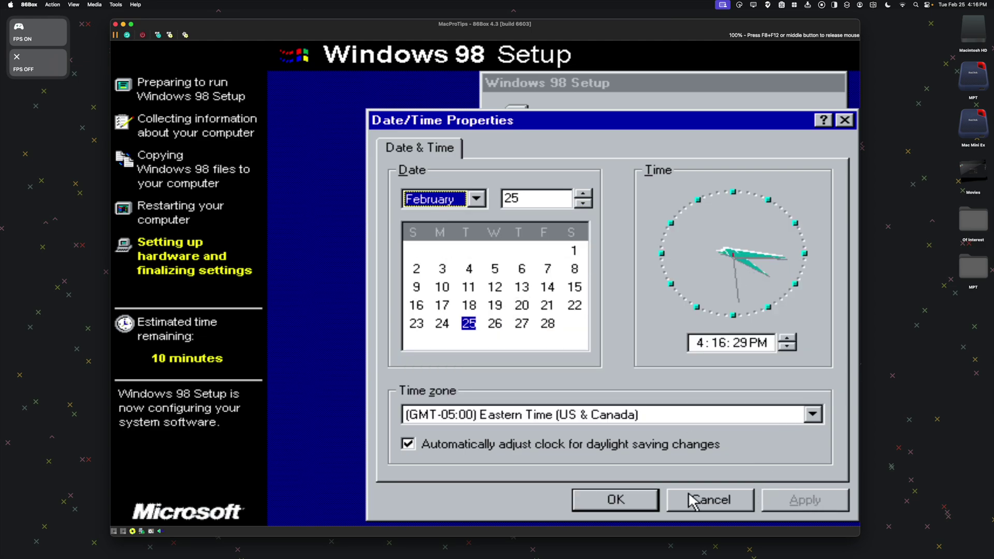
{"action": "left_click", "coordinate": [615, 499]}
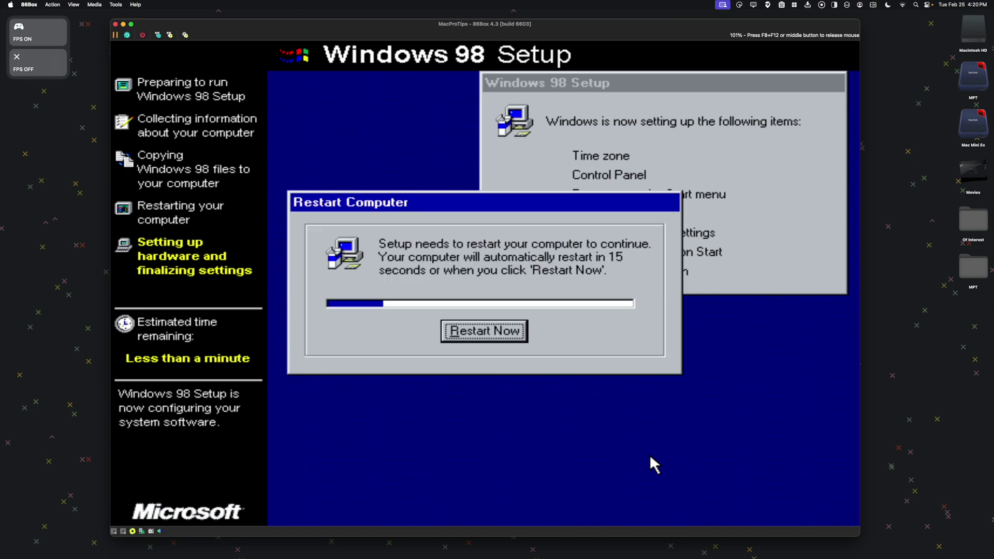
- Restart the computer immediately from the Restart Computer prompt
{"action": "left_click", "coordinate": [507, 329]}
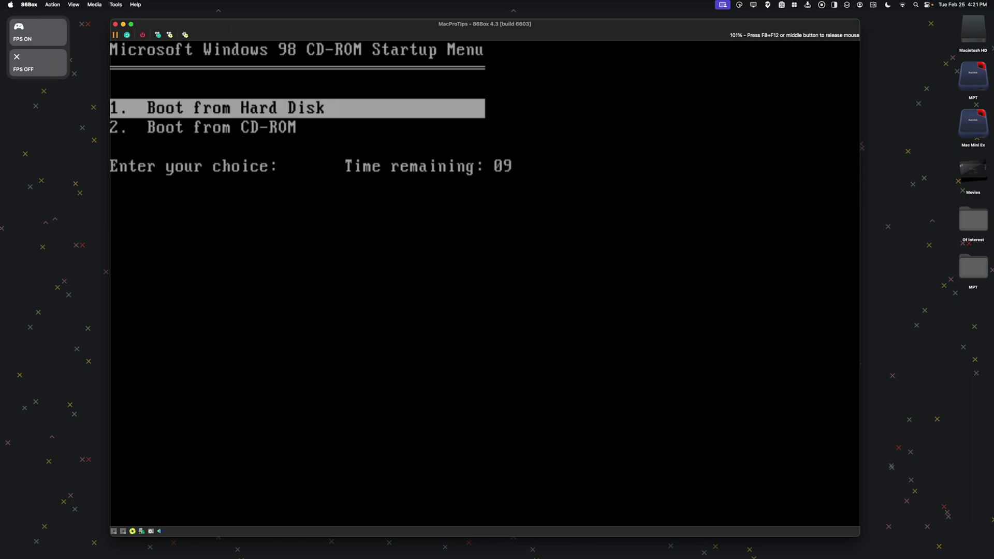
- Boot from the hard disk, enter the network password, and confirm it as the Windows password
{"action": "key", "text": "Return"}
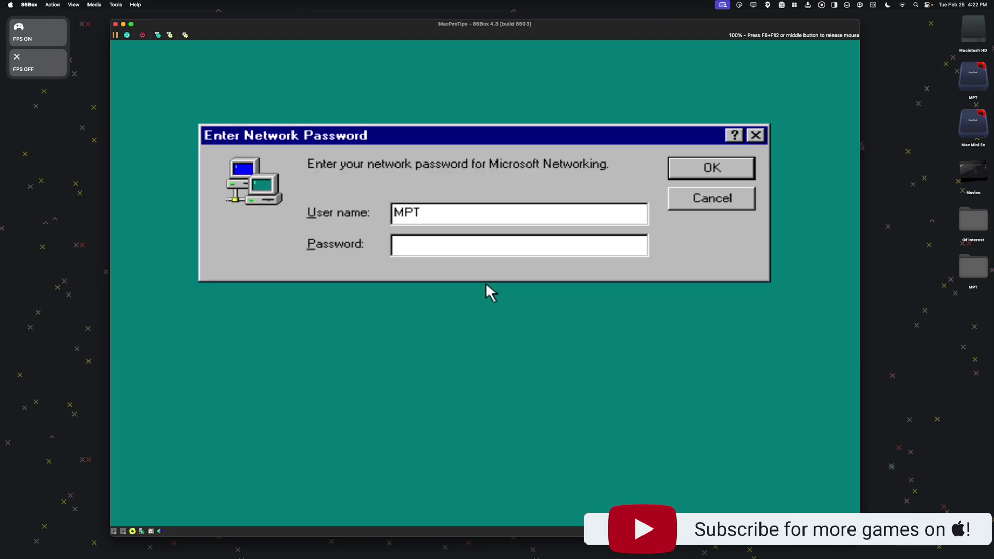
{"action": "type", "text": "****"}
{"action": "key", "text": "Return"}
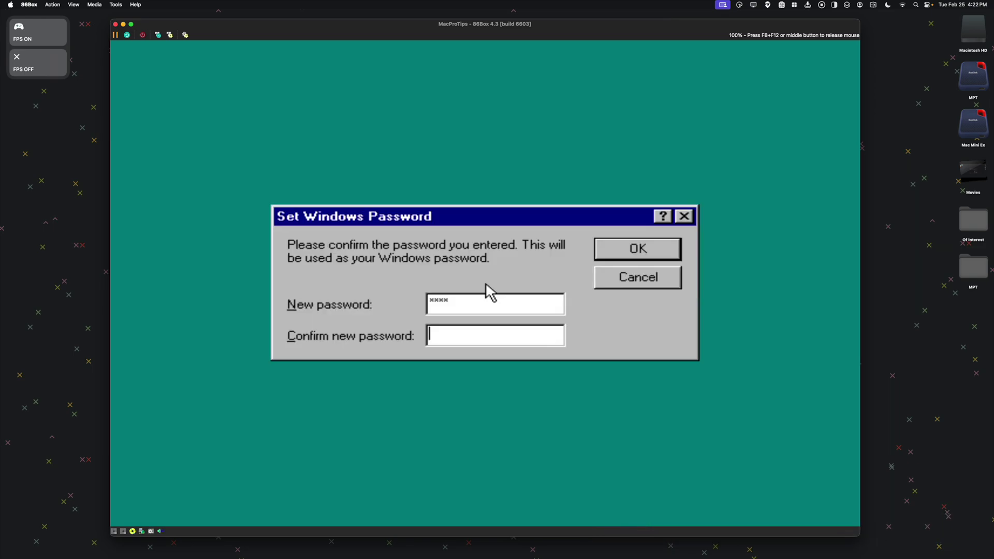
{"action": "type", "text": "****"}
{"action": "key", "text": "Return"}
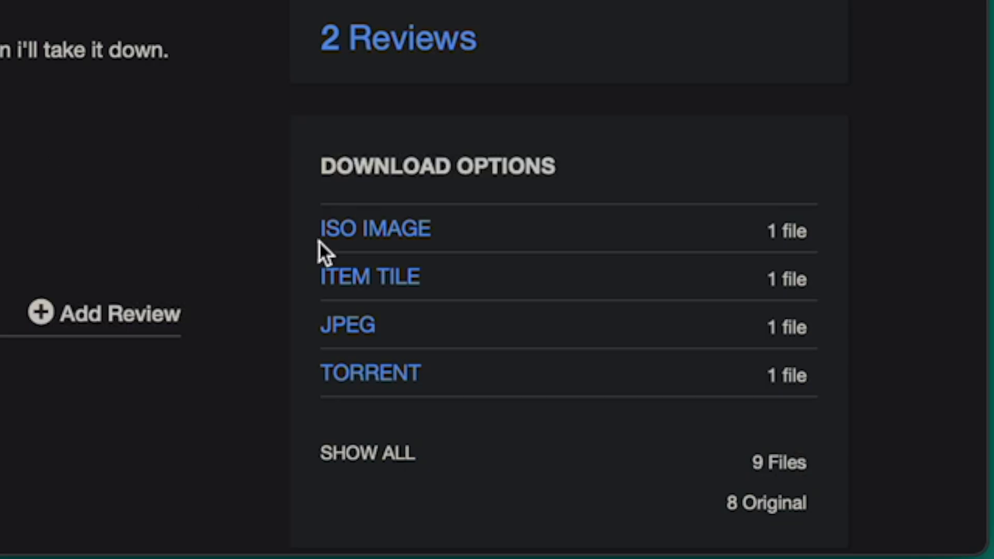
- Release the mouse, mount the 23769_0919.iso image in the virtual CD drive, and recapture the mouse
{"action": "mouse_move", "coordinate": [343, 240]}
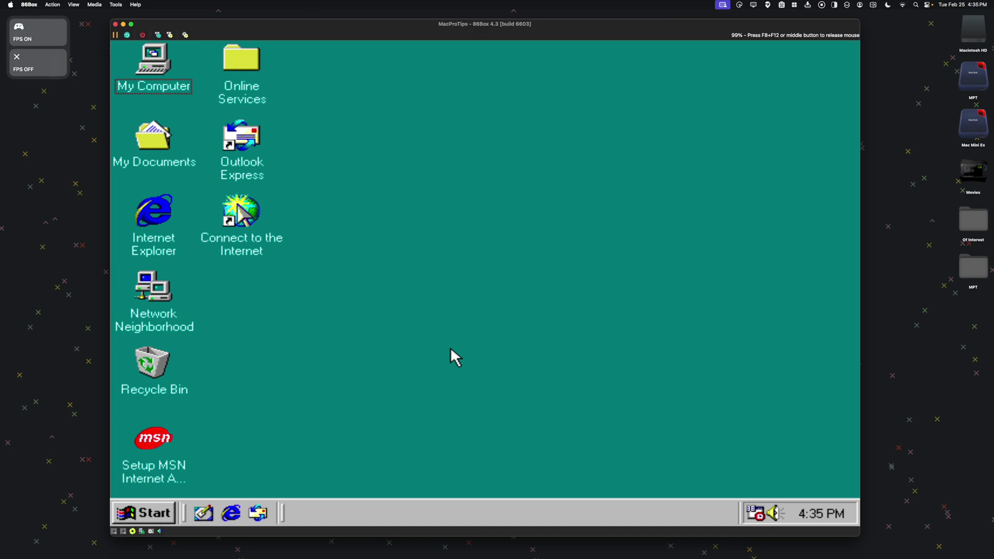
{"action": "key", "text": "F8+F12"}
{"action": "left_click", "coordinate": [133, 531]}
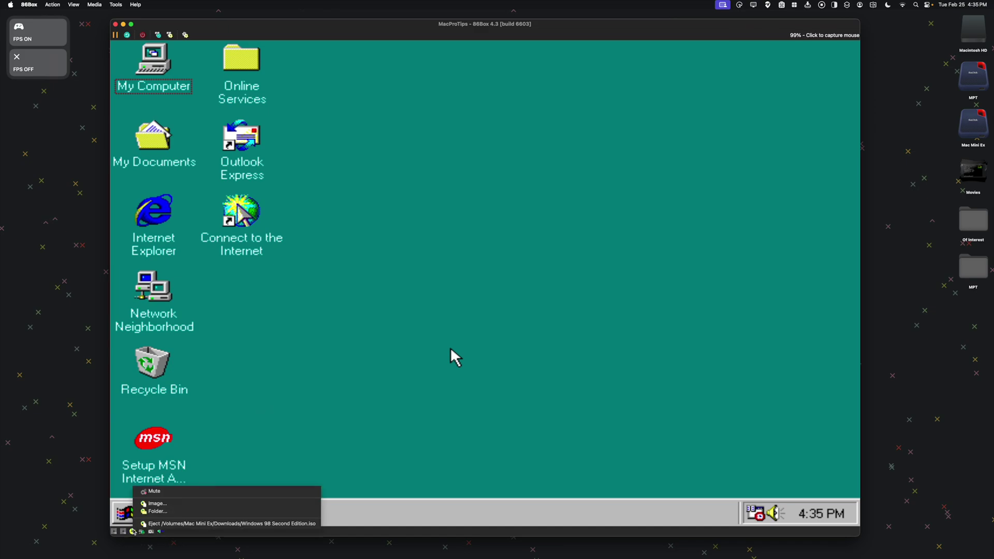
{"action": "left_click", "coordinate": [166, 504]}
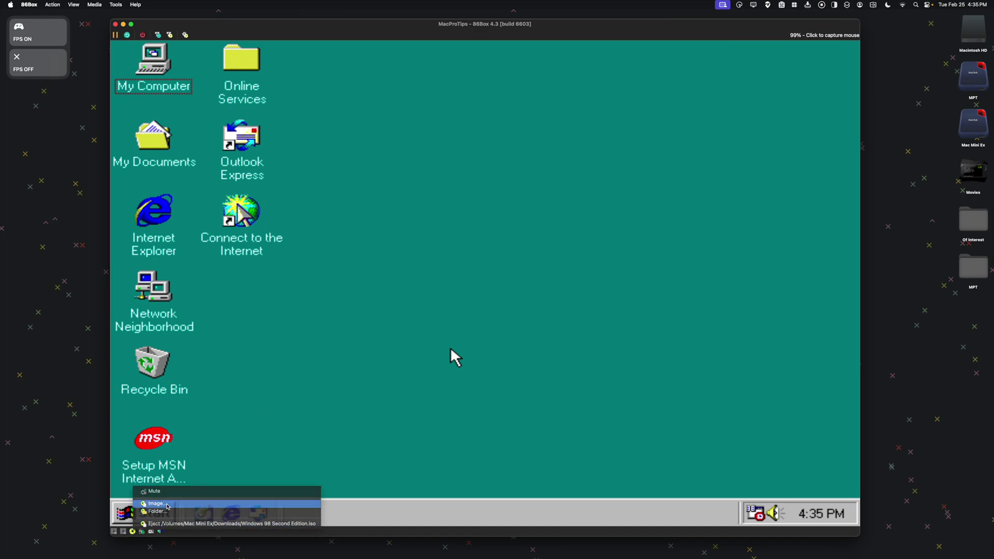
{"action": "left_click", "coordinate": [418, 153]}
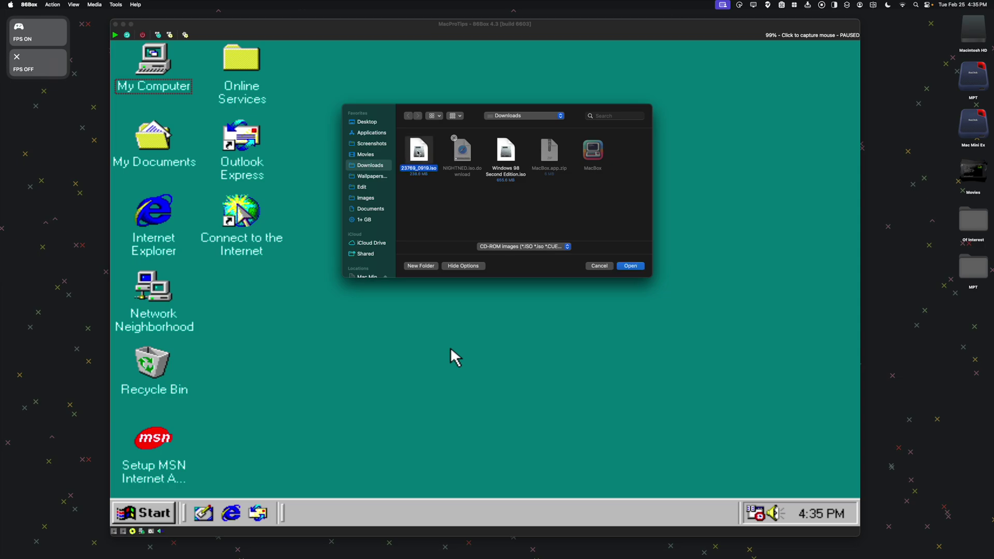
{"action": "left_click", "coordinate": [633, 267]}
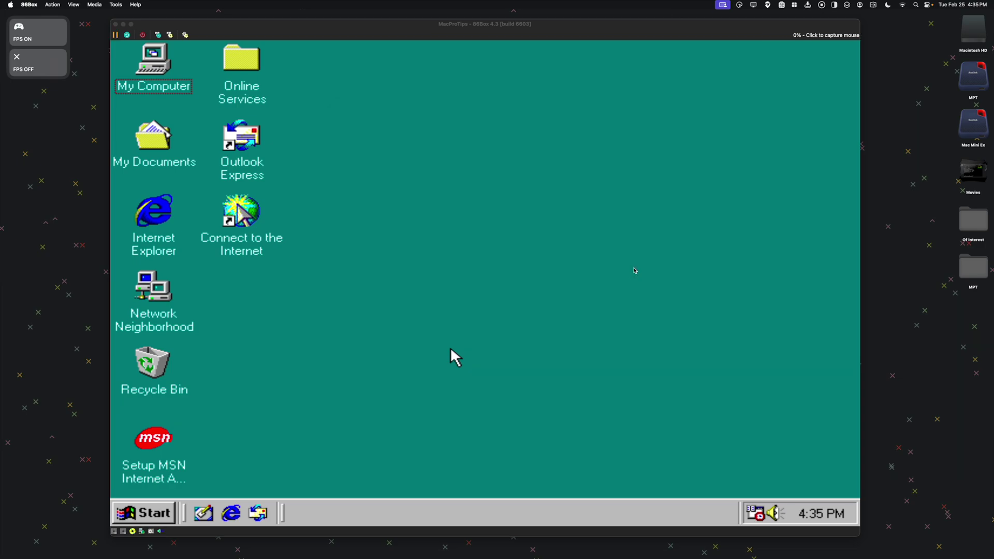
{"action": "left_click", "coordinate": [634, 269]}
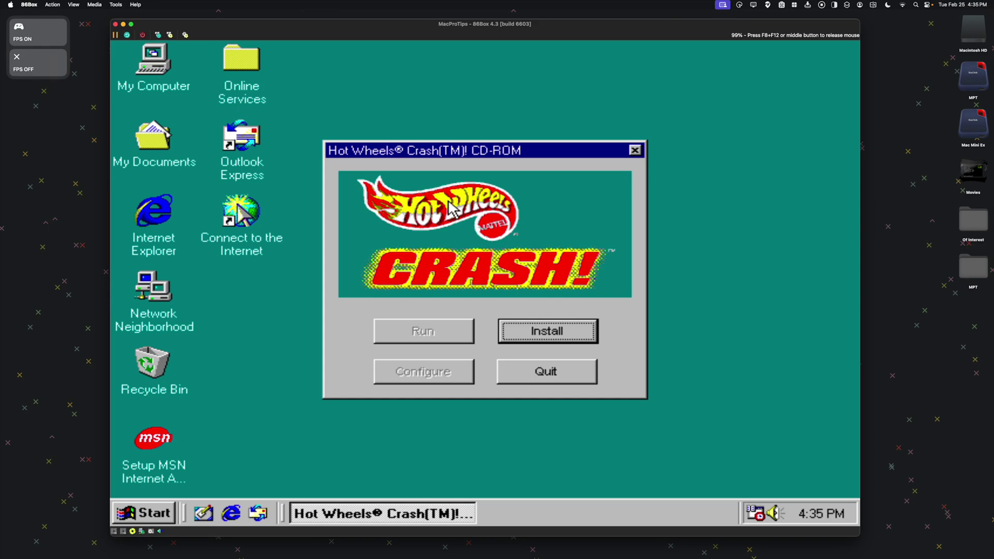
- Install Hot Wheels Crash, skipping modem and printed registration, and finish setup
{"action": "left_click", "coordinate": [554, 342]}
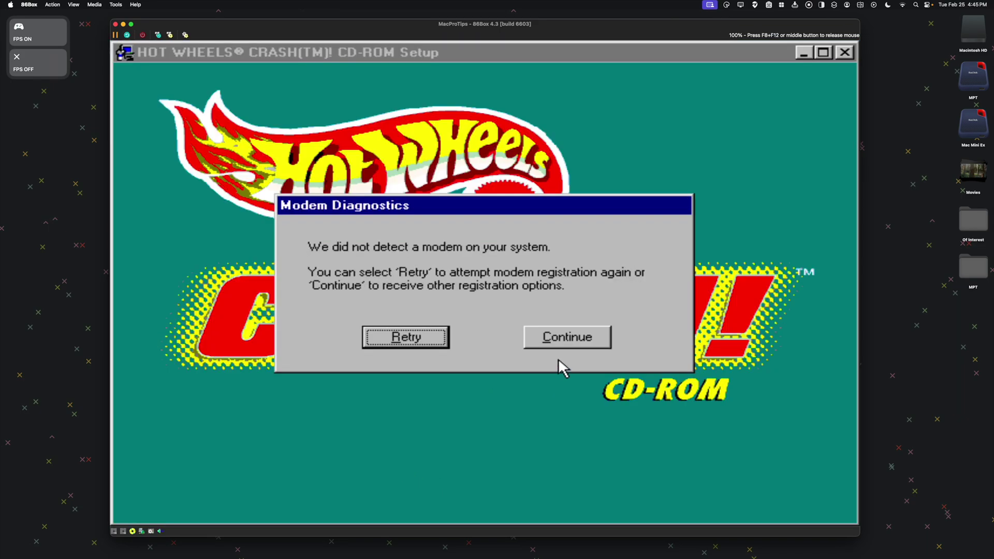
{"action": "left_click", "coordinate": [566, 342]}
{"action": "left_click", "coordinate": [565, 334]}
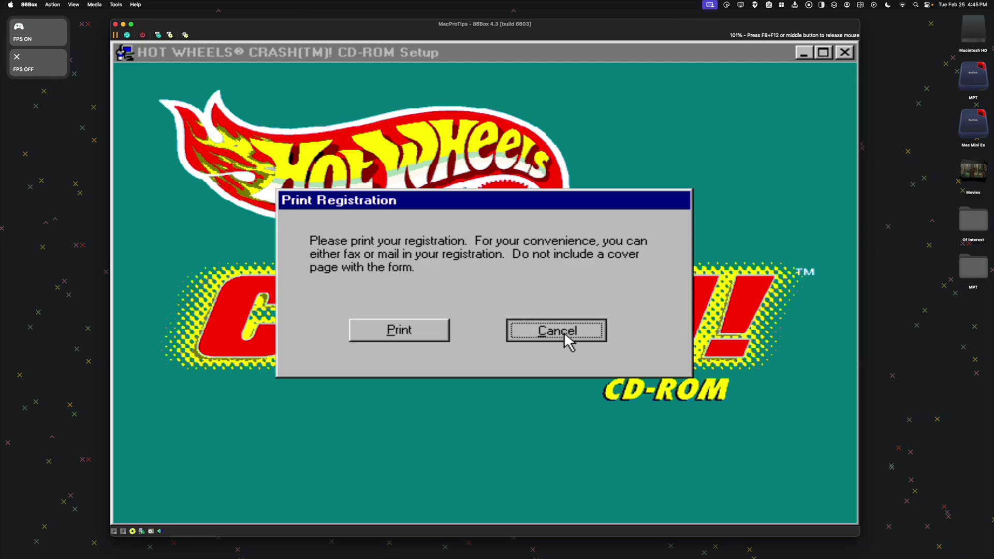
{"action": "left_click", "coordinate": [550, 334]}
{"action": "left_click", "coordinate": [407, 351]}
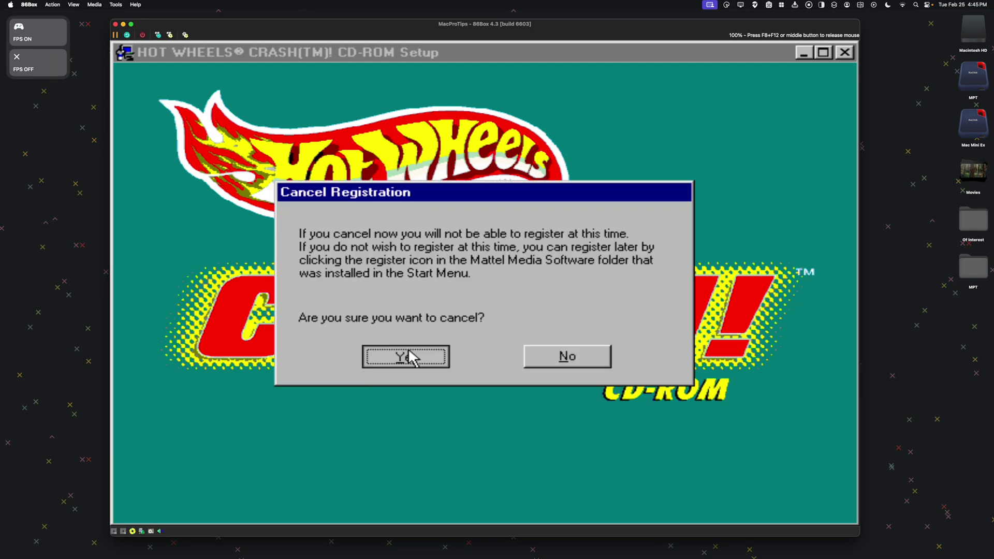
{"action": "left_click", "coordinate": [572, 452]}
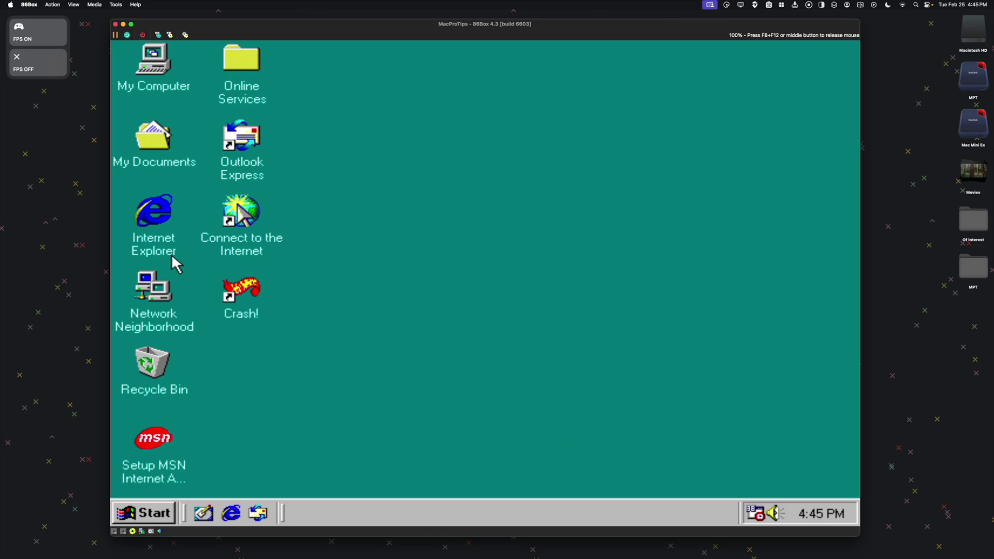
- Launch Crash! despite the colour warning, start a one-player construction-site game, and switch vehicles
{"action": "double_click", "coordinate": [221, 280]}
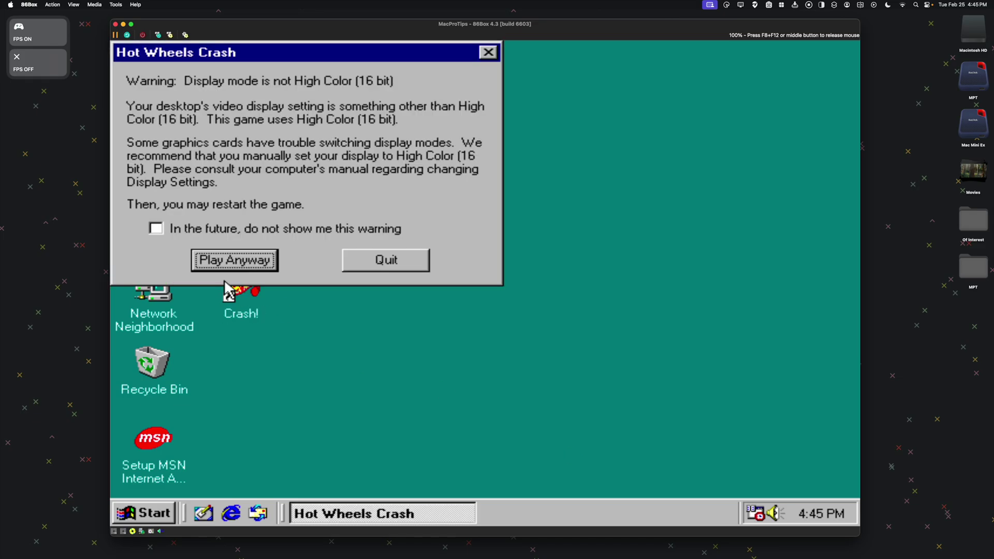
{"action": "left_click", "coordinate": [254, 265]}
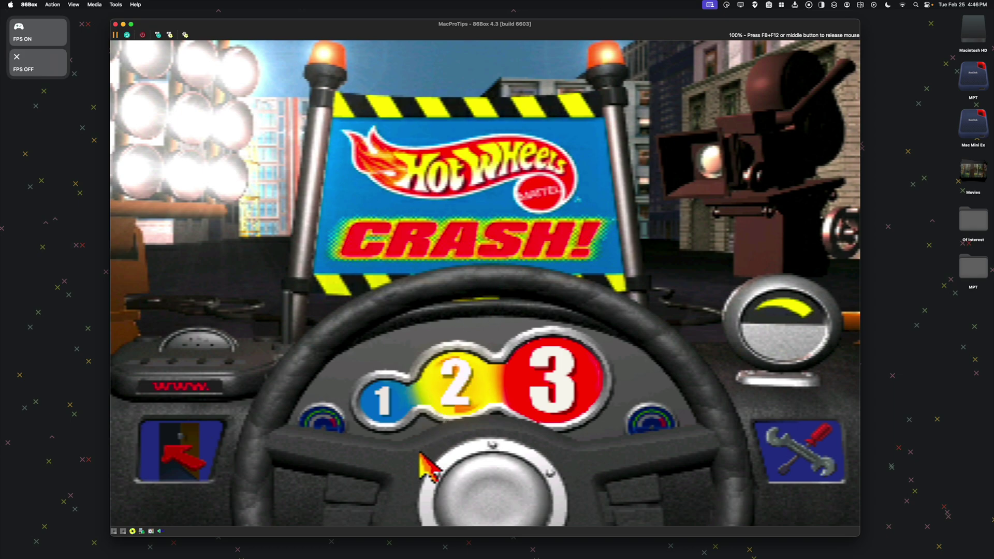
{"action": "left_click", "coordinate": [400, 404]}
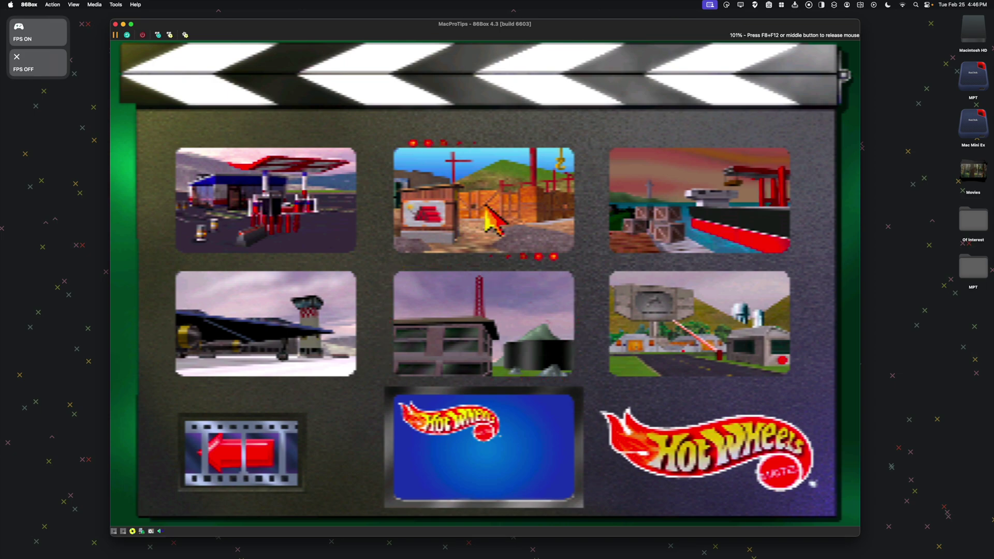
{"action": "left_click", "coordinate": [488, 184]}
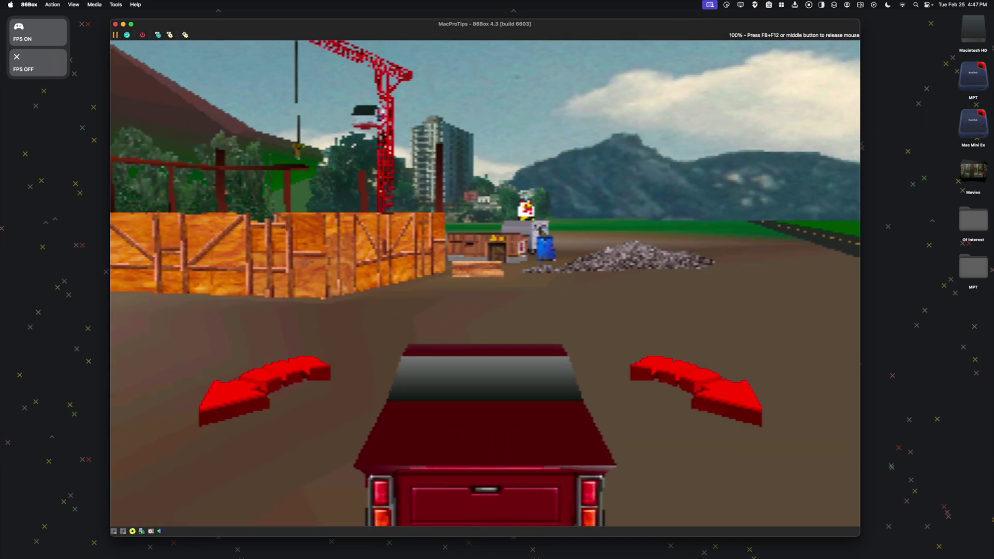
{"action": "key", "text": "Right"}
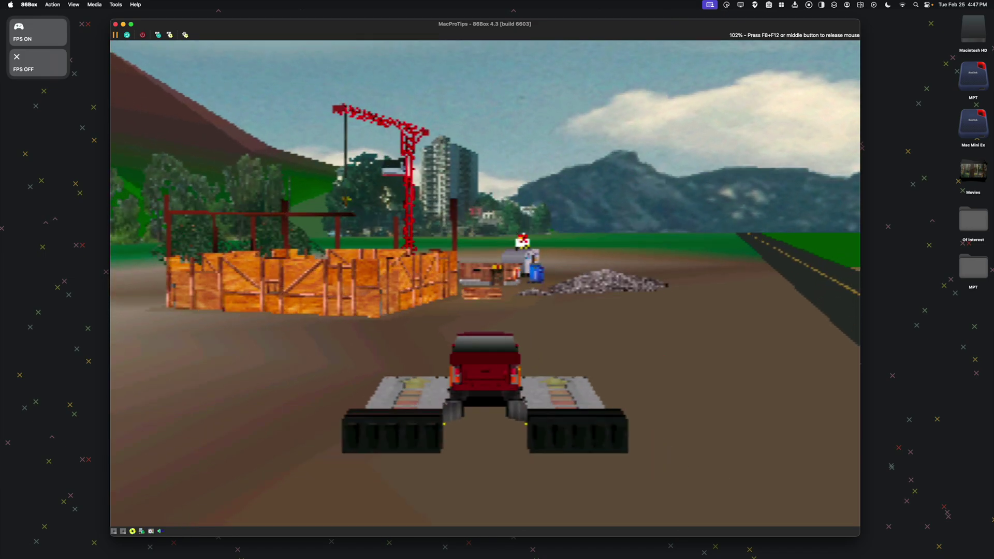